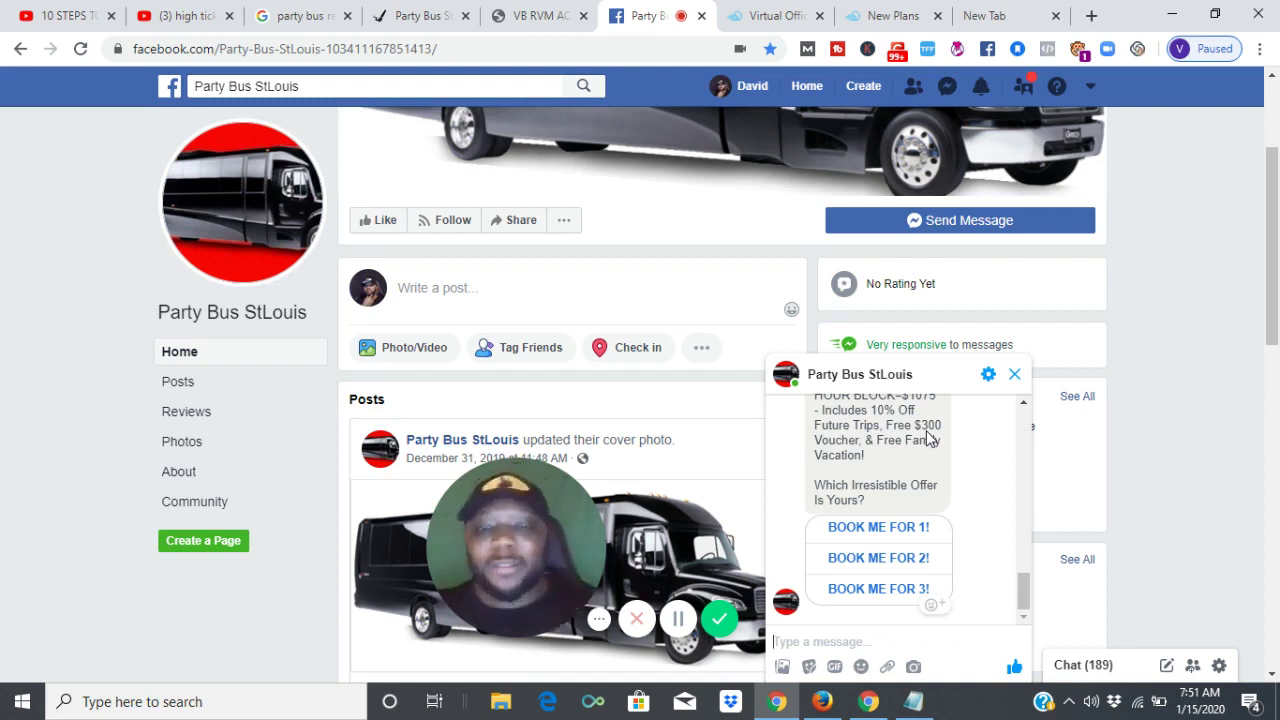
Leave the Messenger offer chat preview and switch to the VB RVM campaign statistics tab.
click(1160, 457)
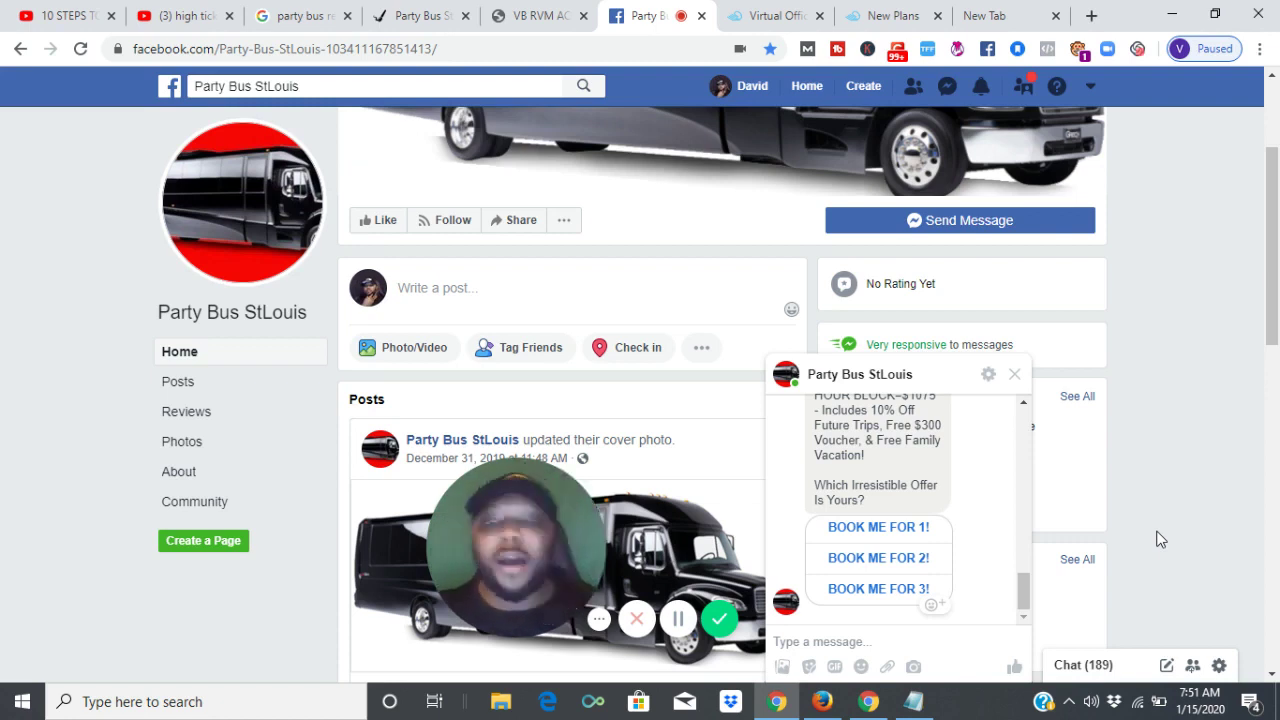
click(540, 16)
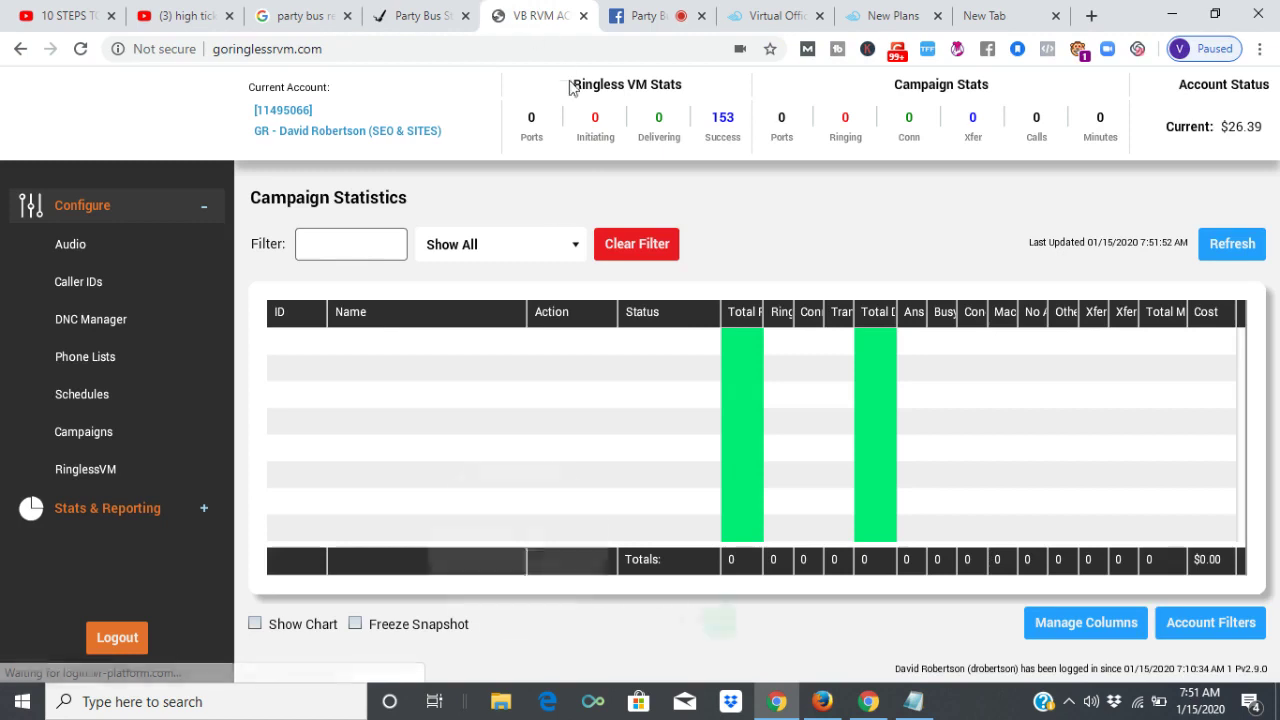
click(195, 705)
text(10001)
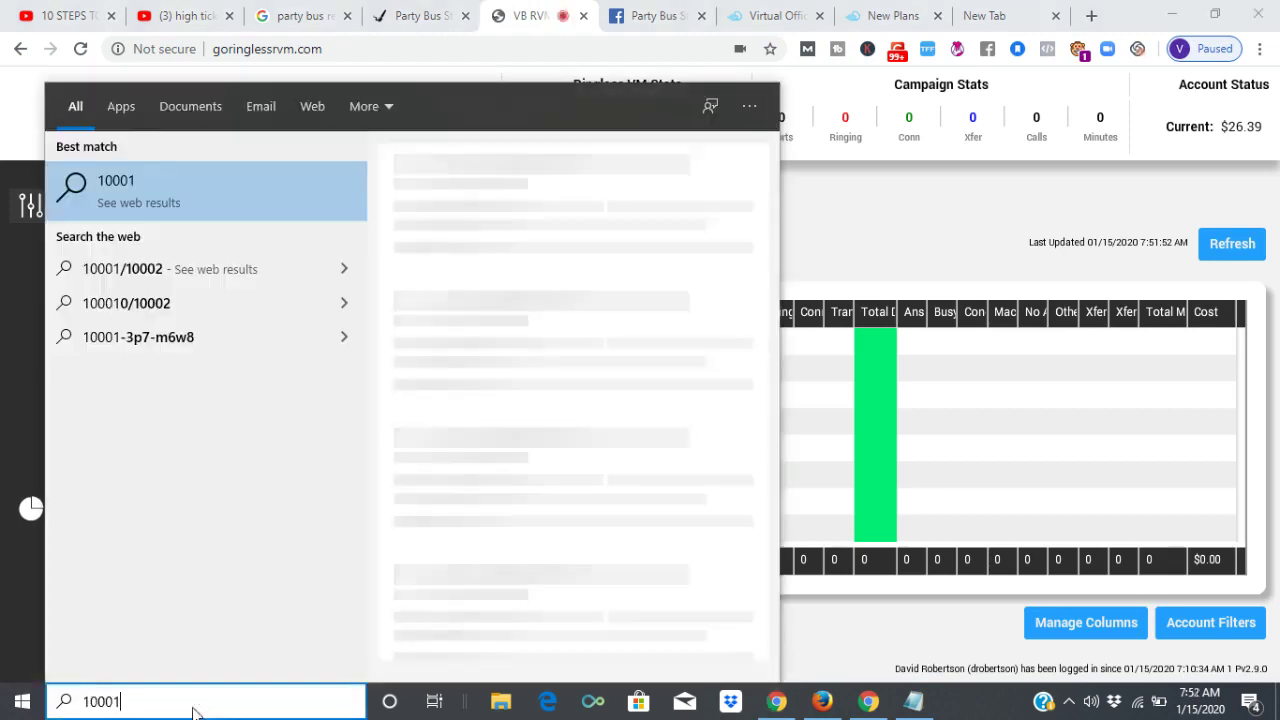
click(226, 220)
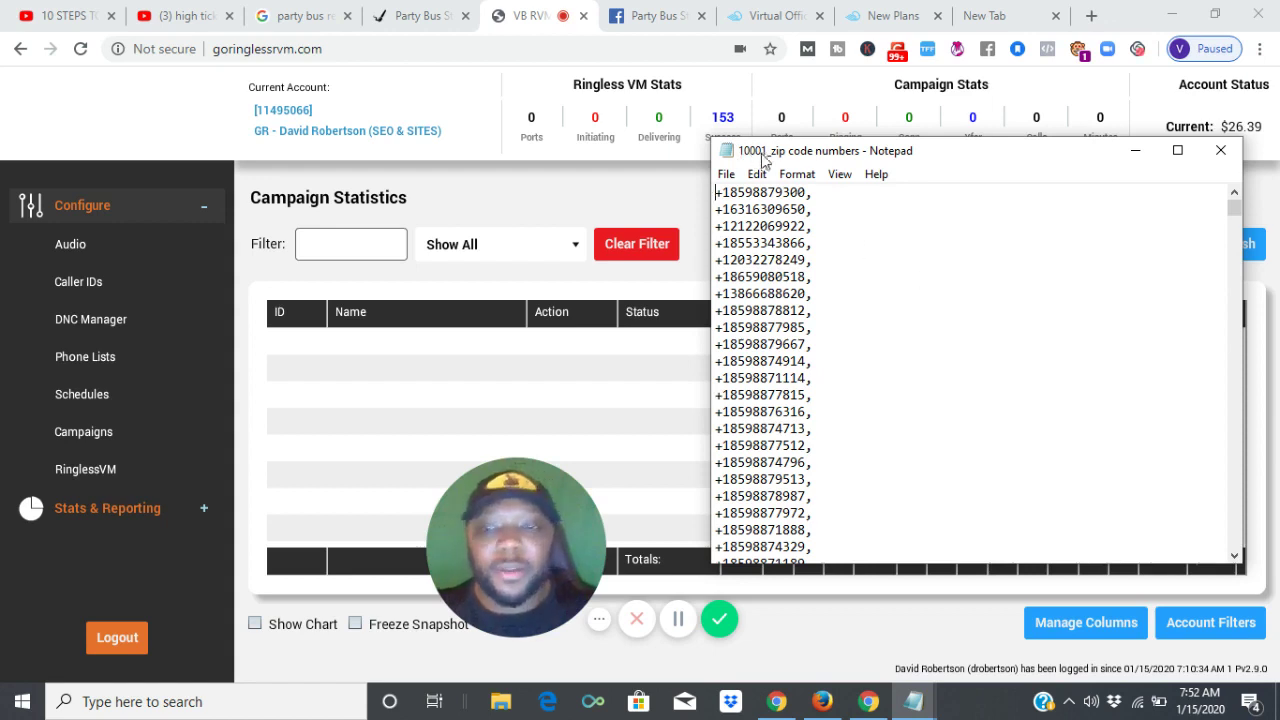
click(145, 124)
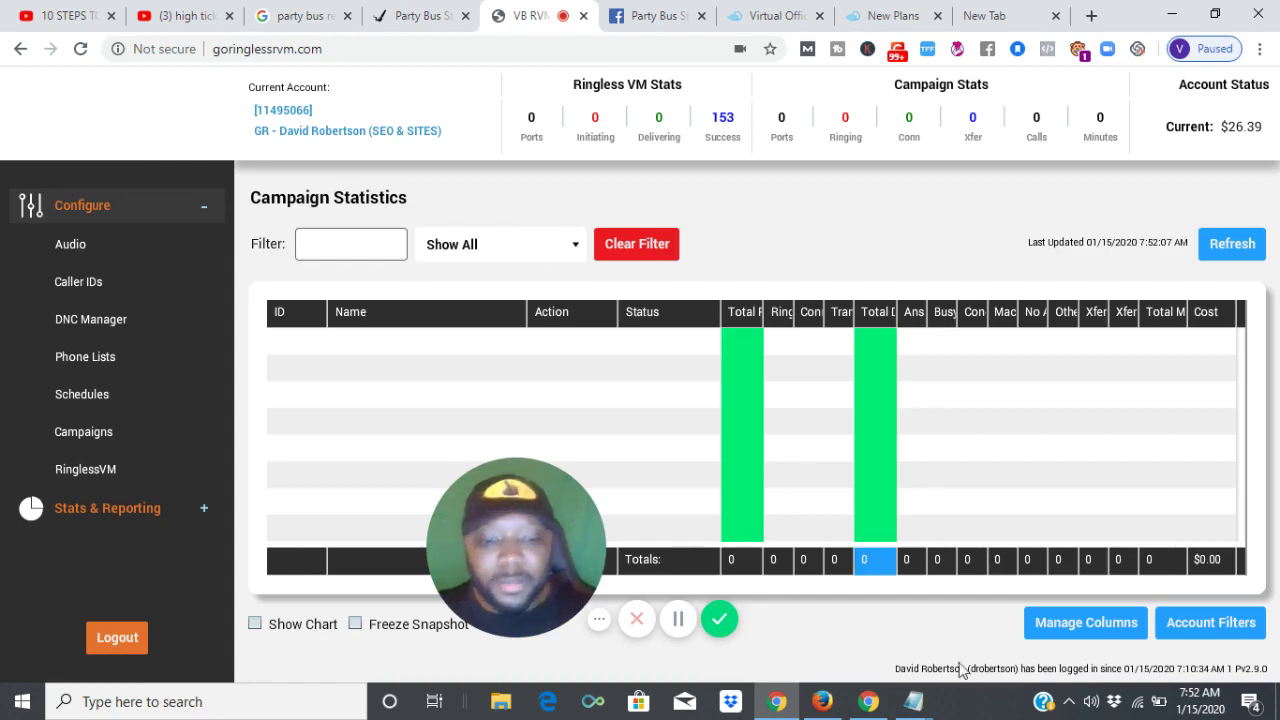
mouse_move(933, 705)
mouse_move(1000, 638)
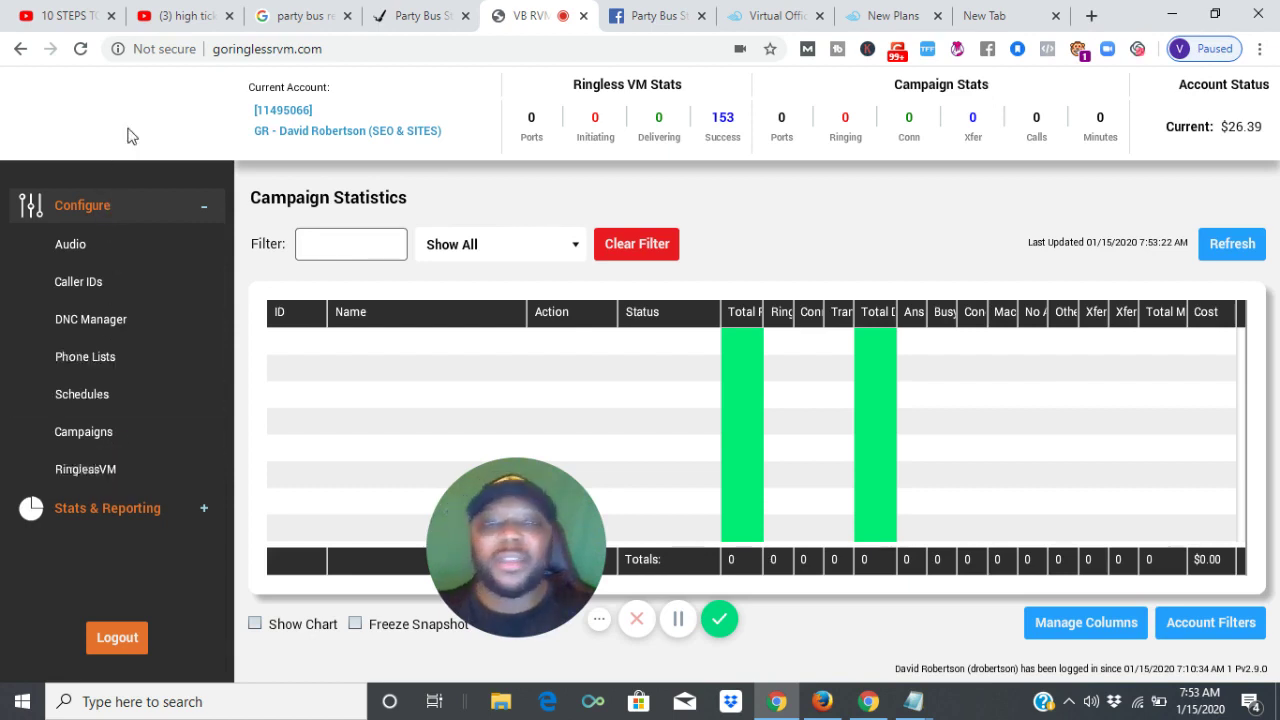
Load callfire.com in a new tab and go to its Log In page.
click(972, 14)
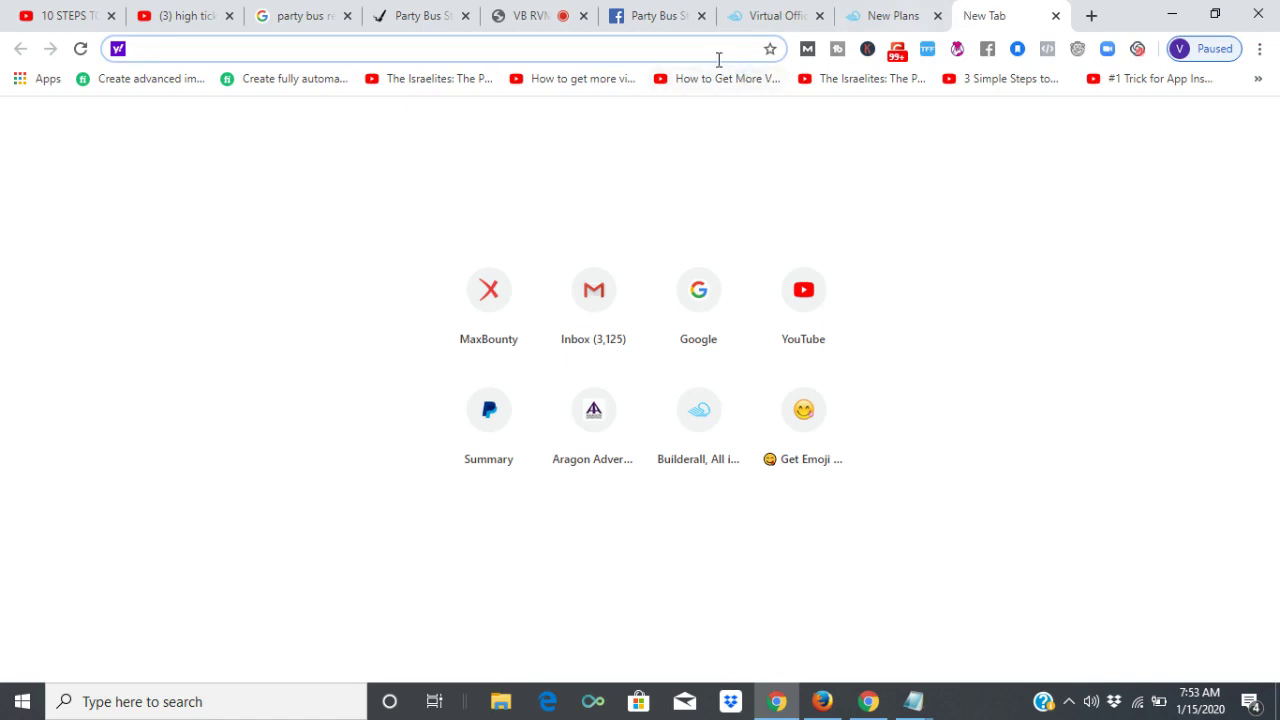
text(callfire.com)
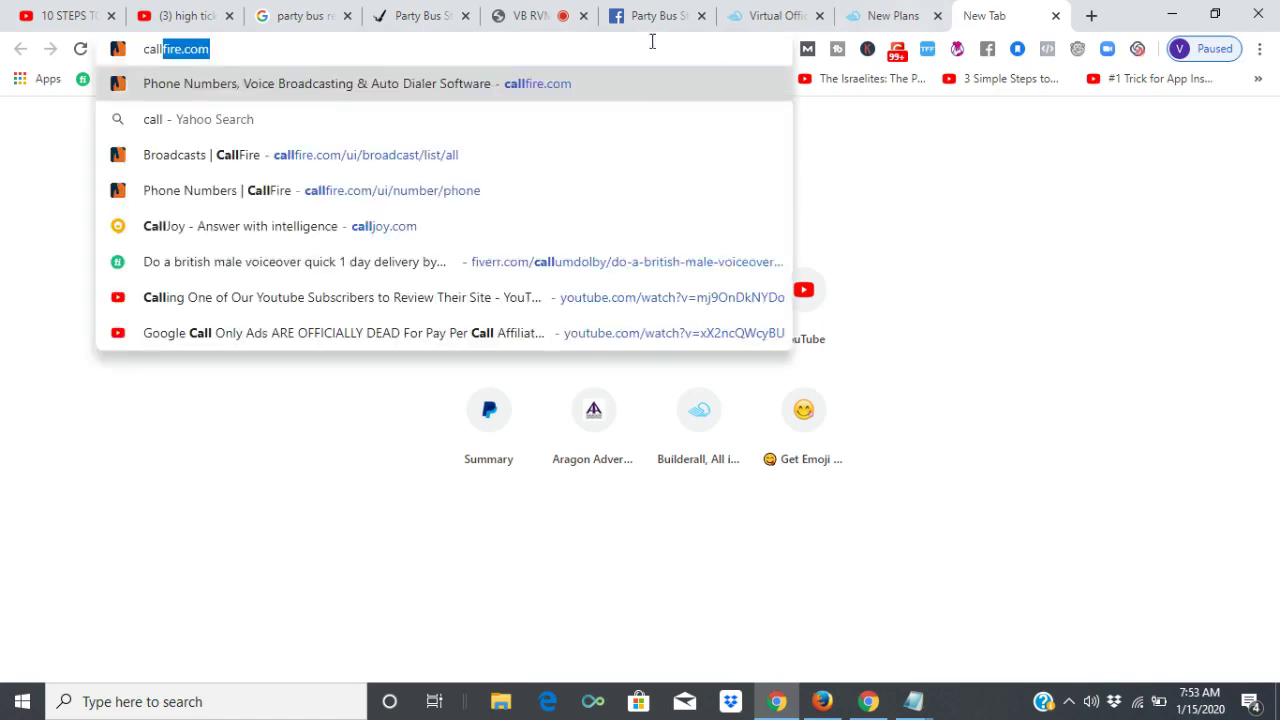
key(Return)
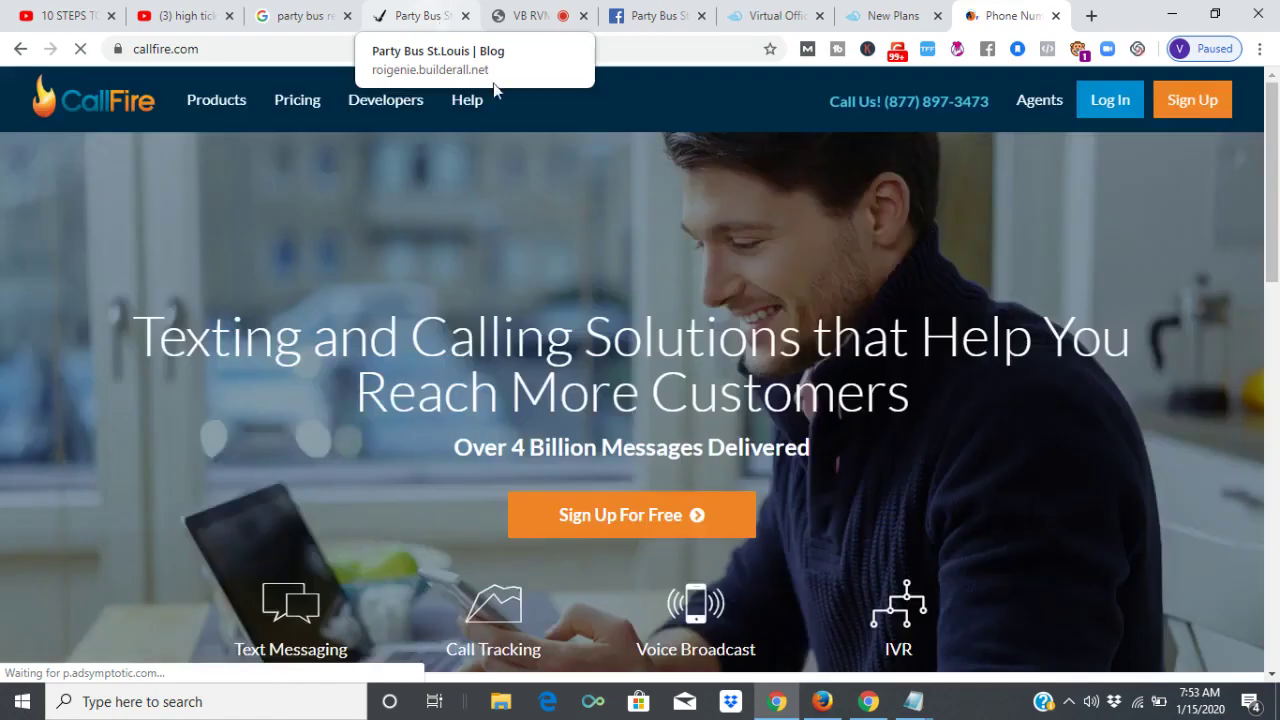
click(334, 10)
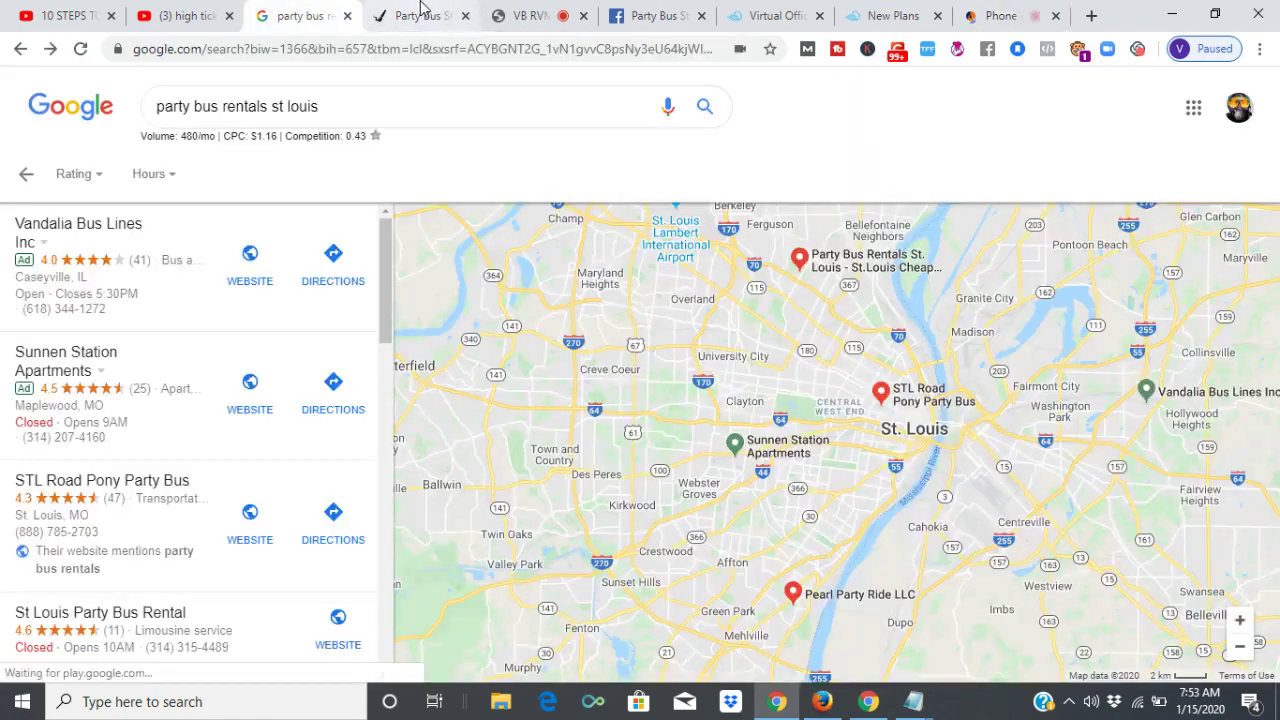
click(421, 12)
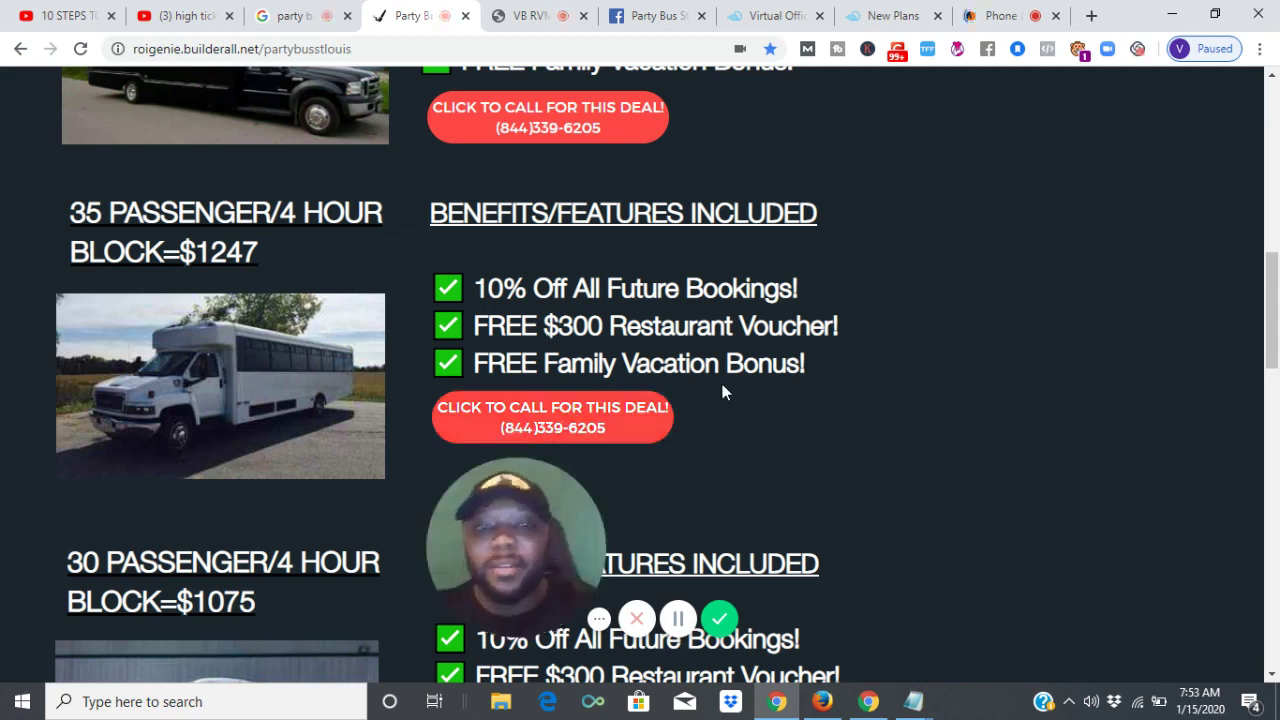
click(995, 12)
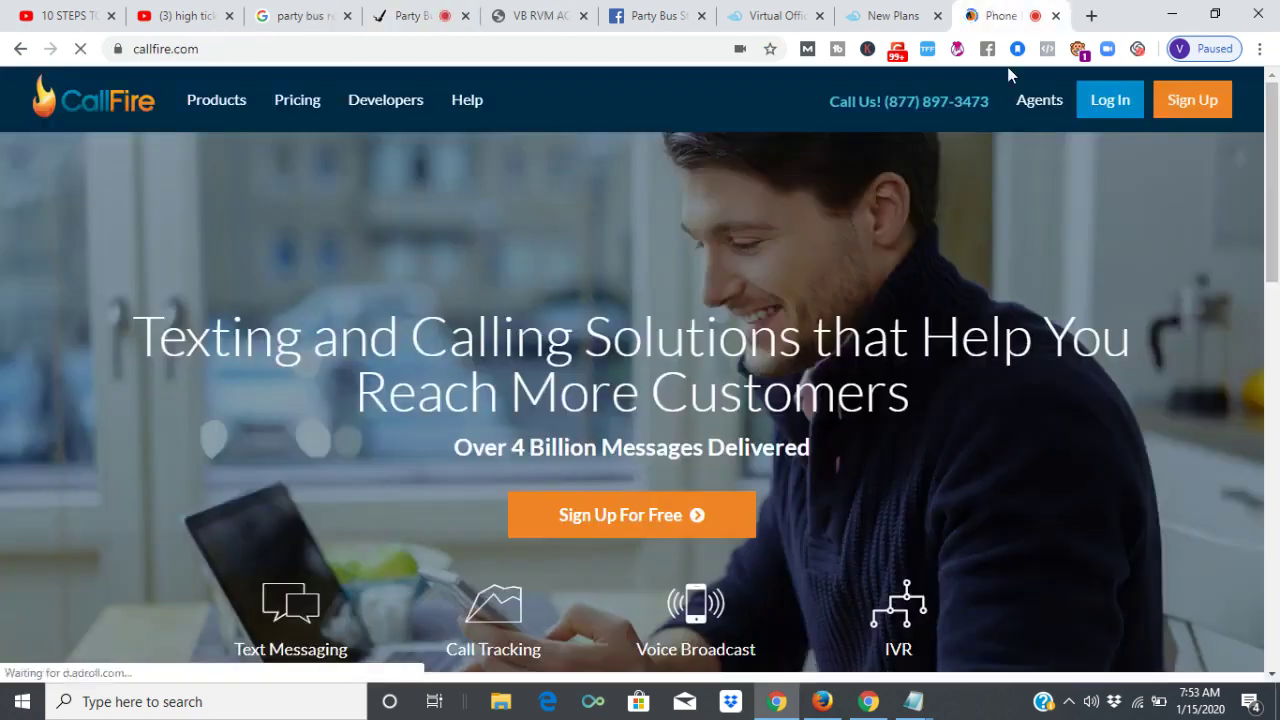
click(1116, 106)
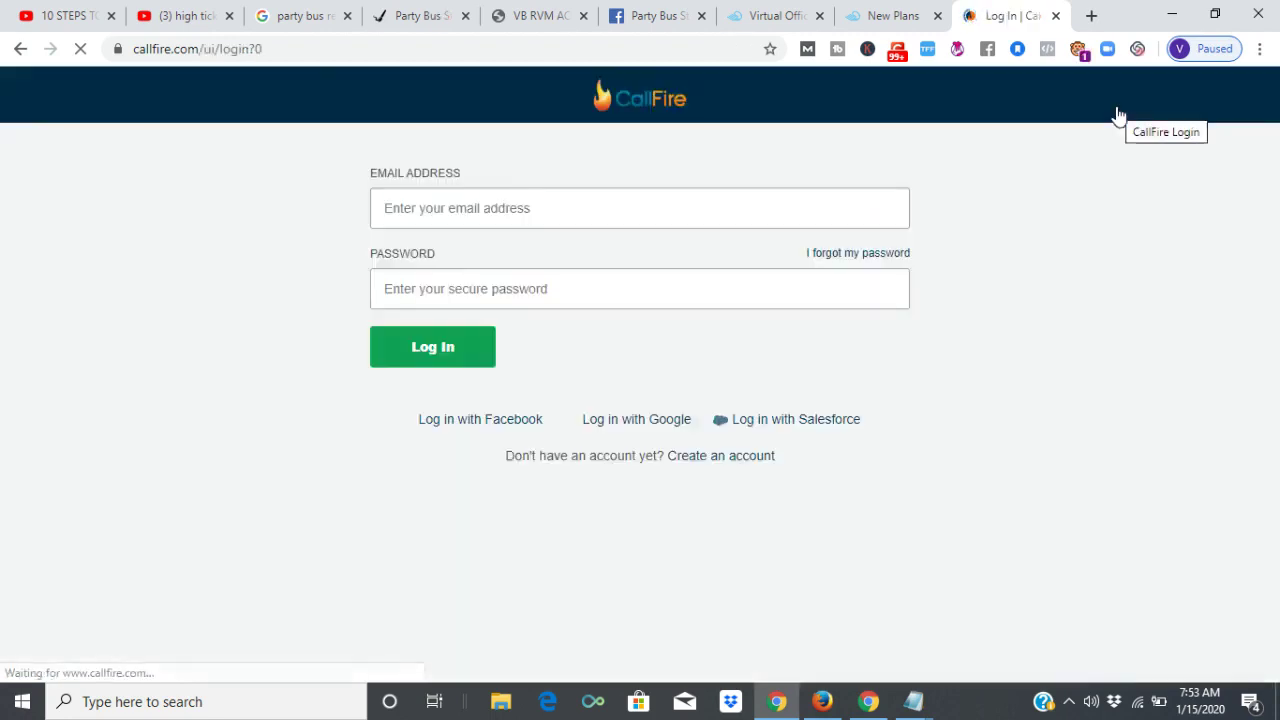
Sign in to CallFire with the saved account e-mail and the account password.
click(600, 211)
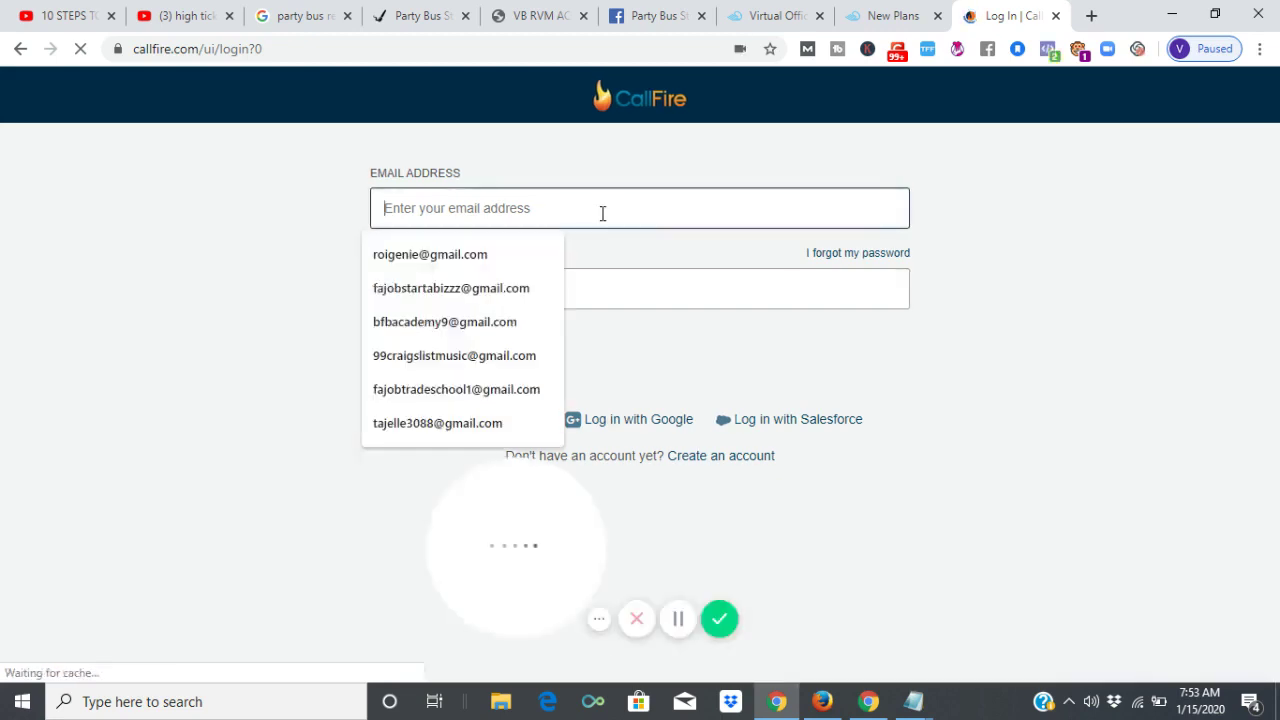
click(468, 321)
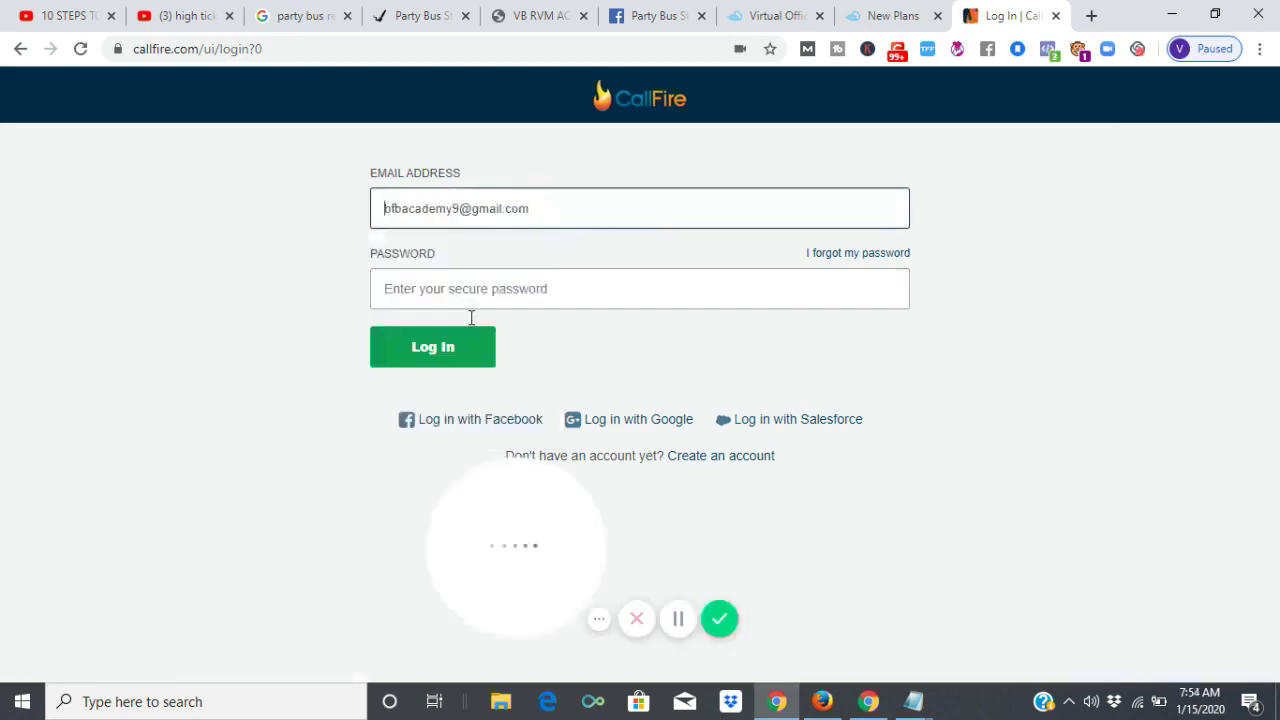
click(493, 289)
key(ctrl+v)
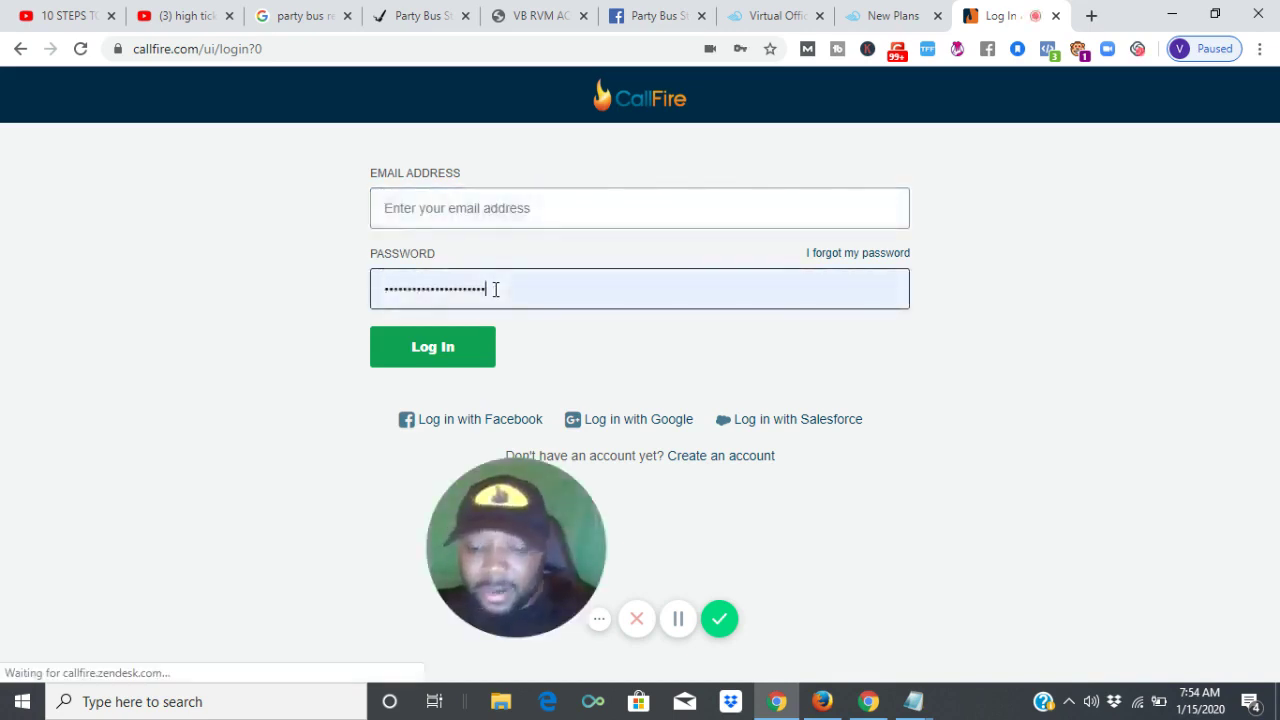
key(ctrl+a)
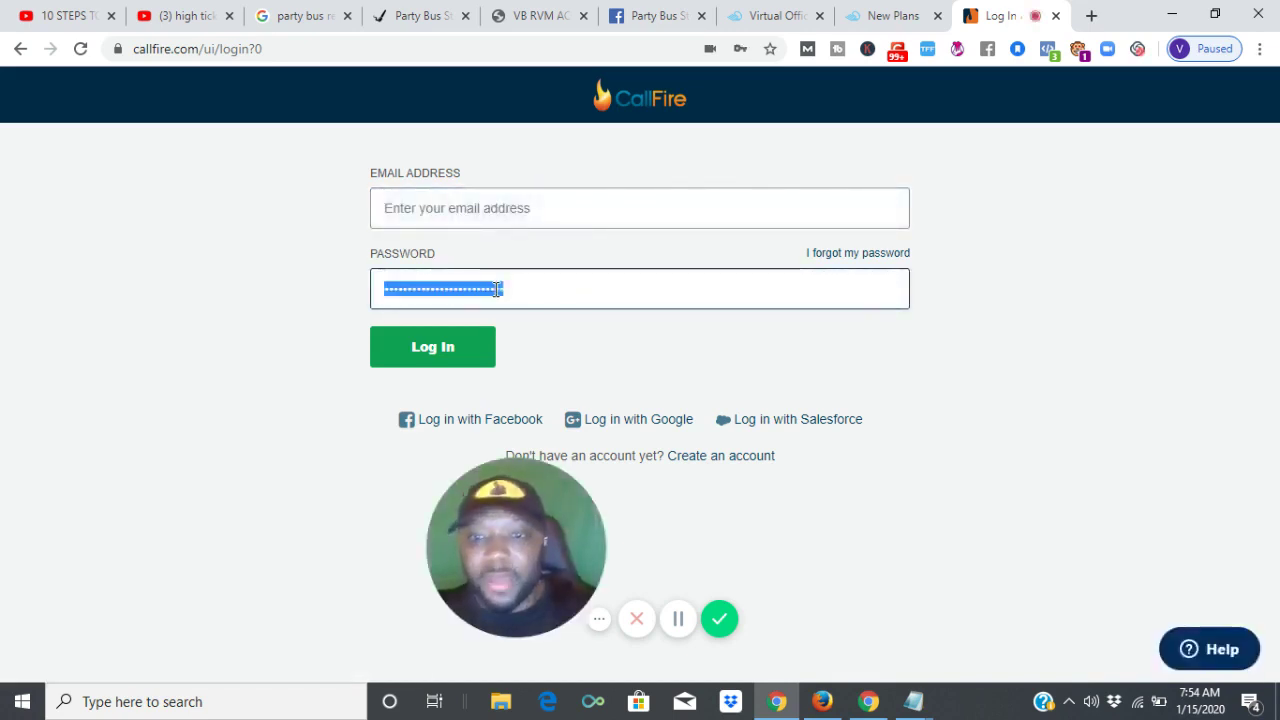
key(BackSpace)
click(529, 206)
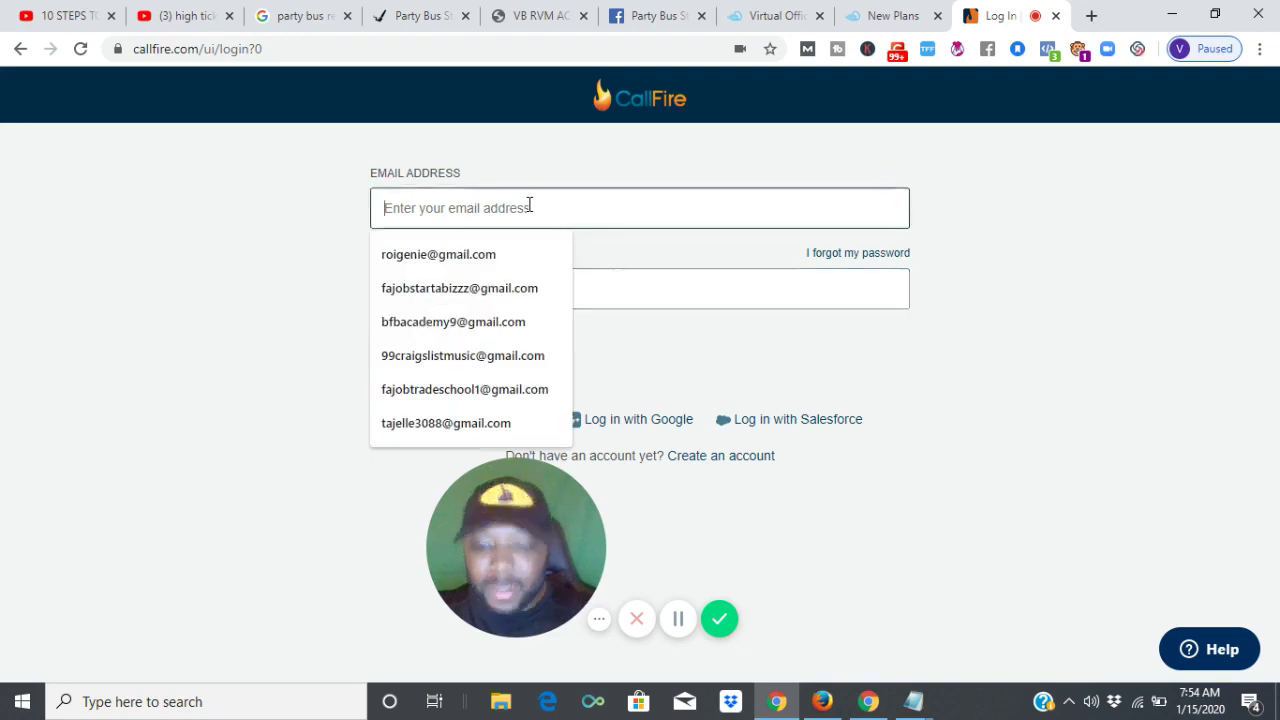
click(497, 256)
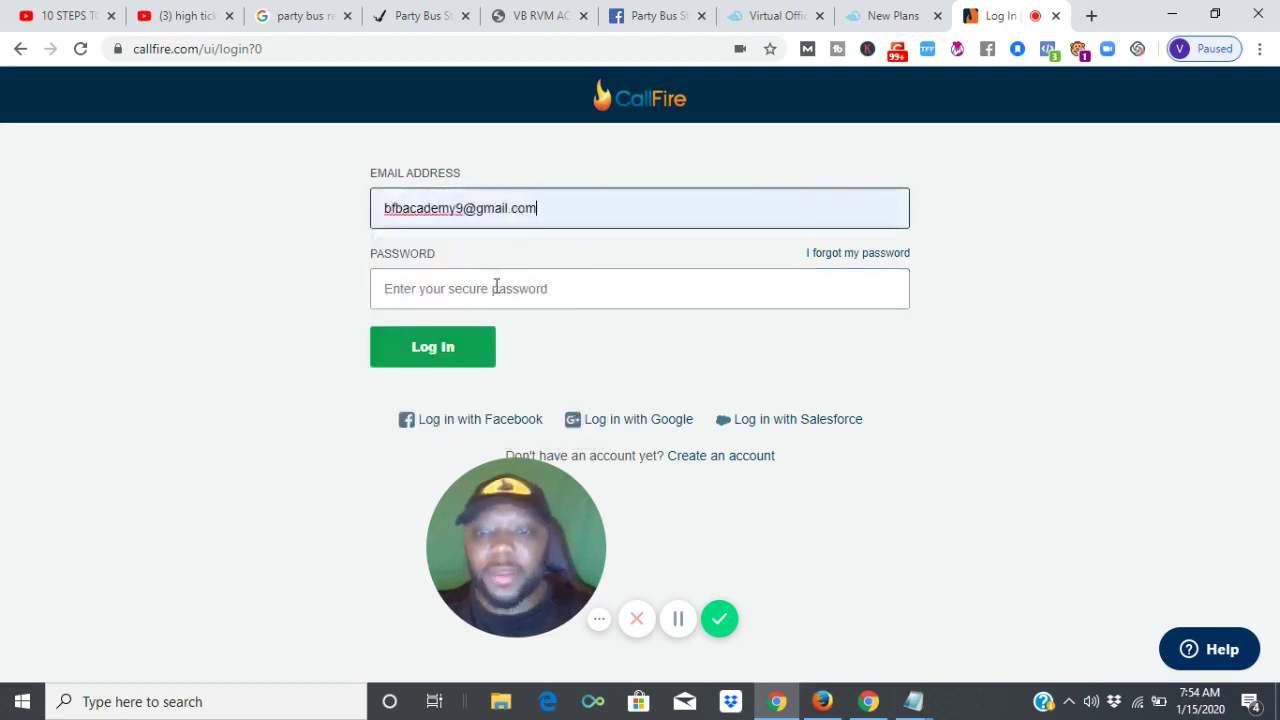
click(496, 287)
text(******)
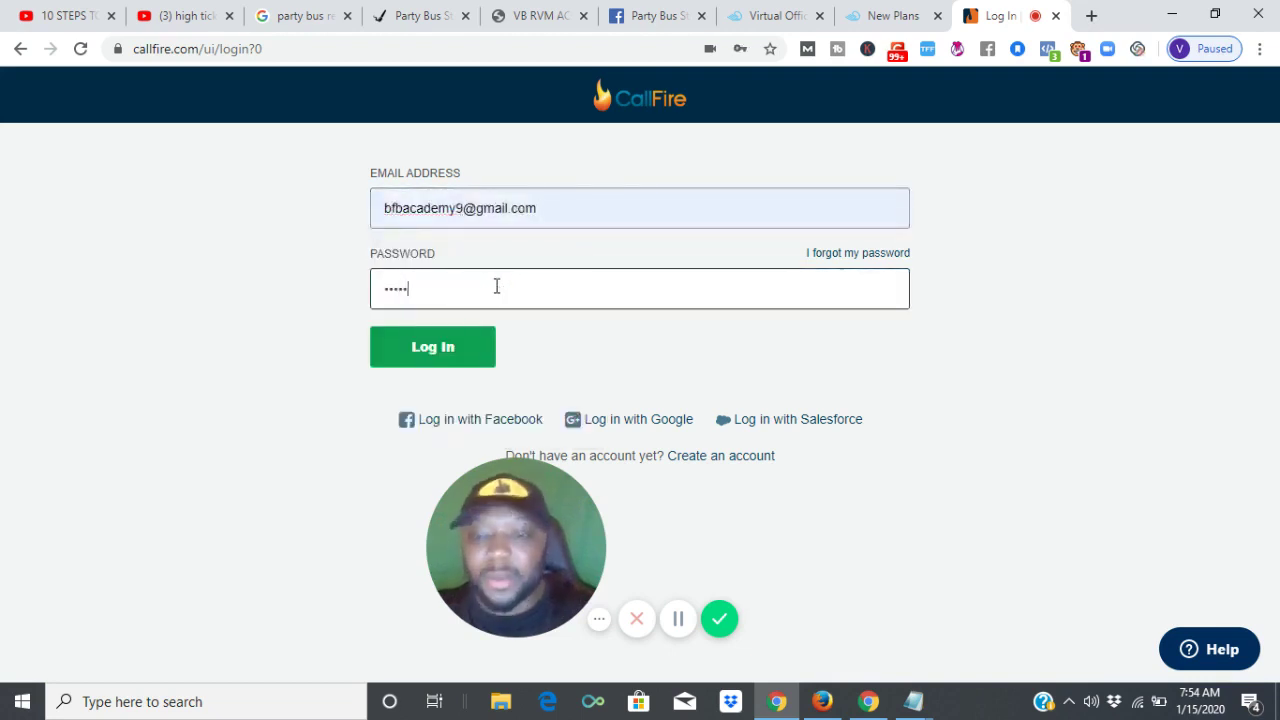
text(*****)
key(Return)
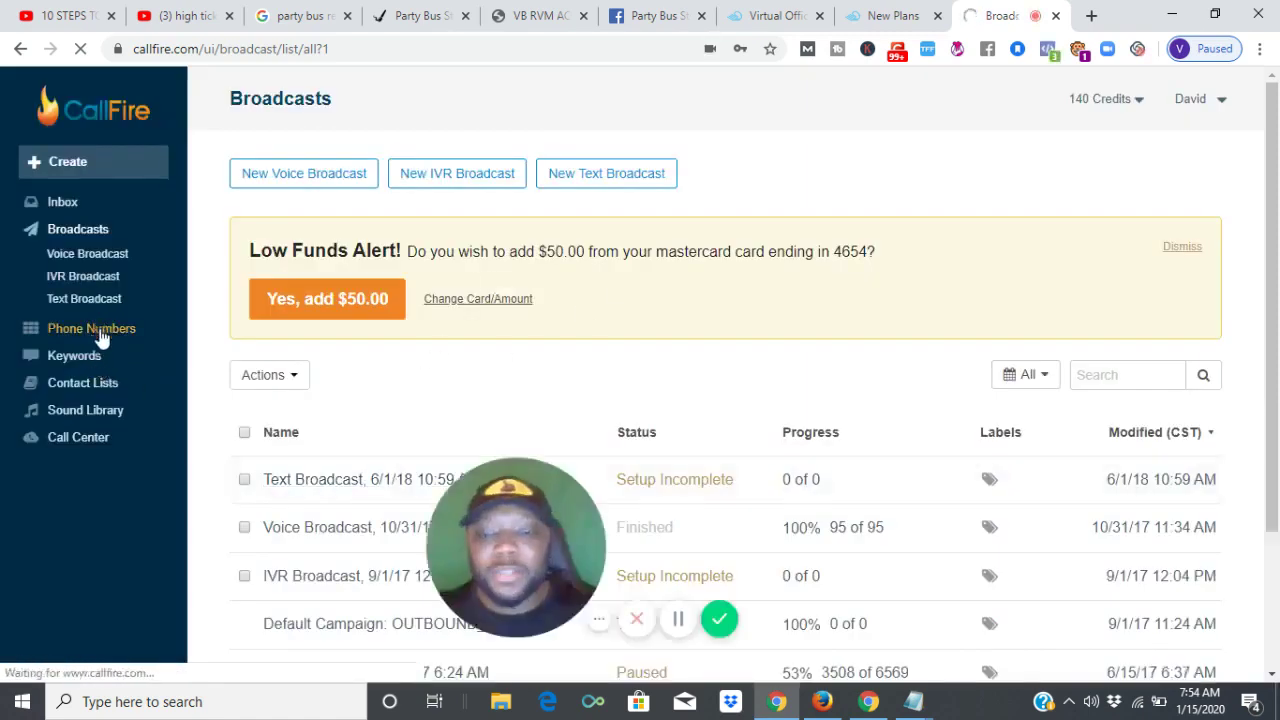
Check the CallFire Phone Numbers list, then return to the Party Bus St. Louis page.
click(99, 331)
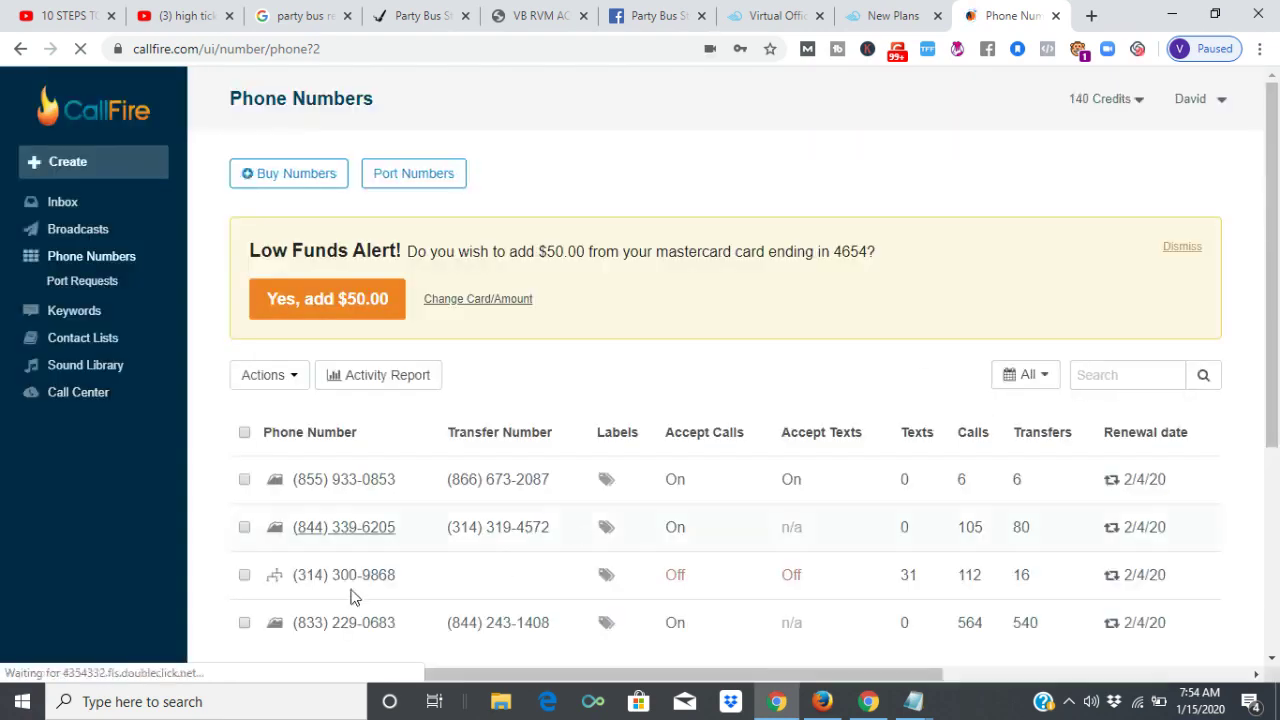
mouse_move(276, 582)
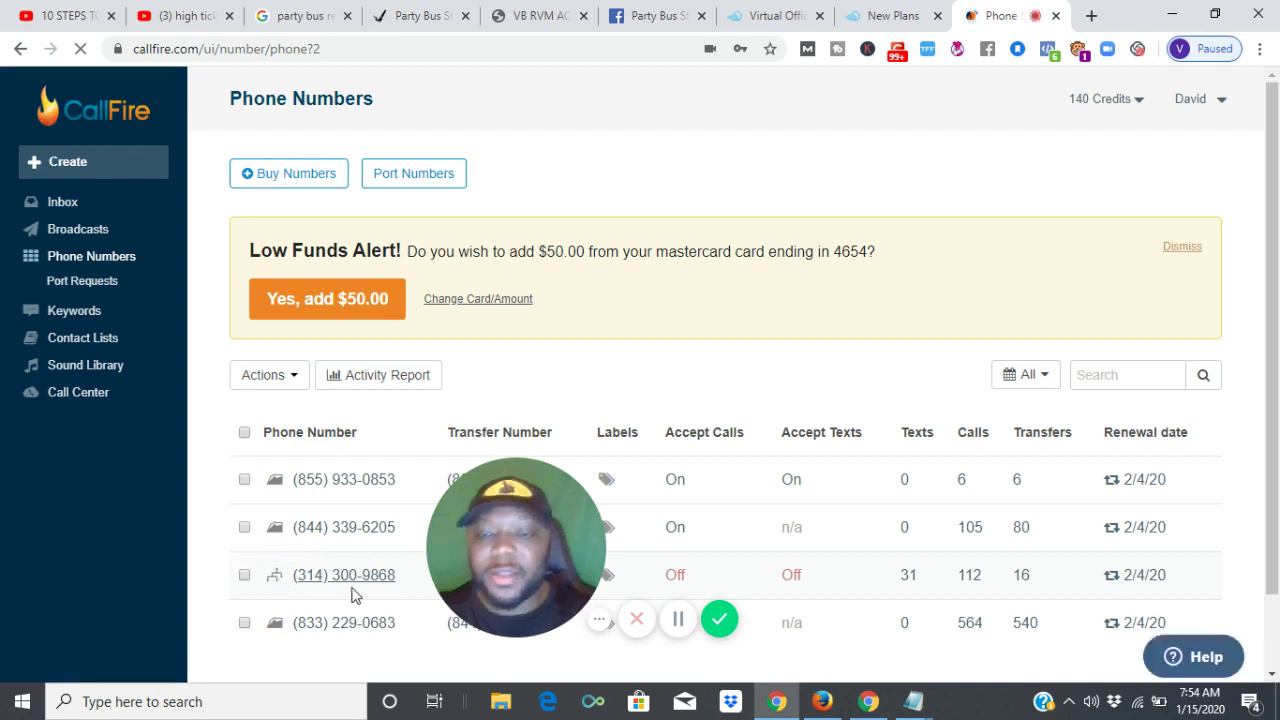
click(416, 10)
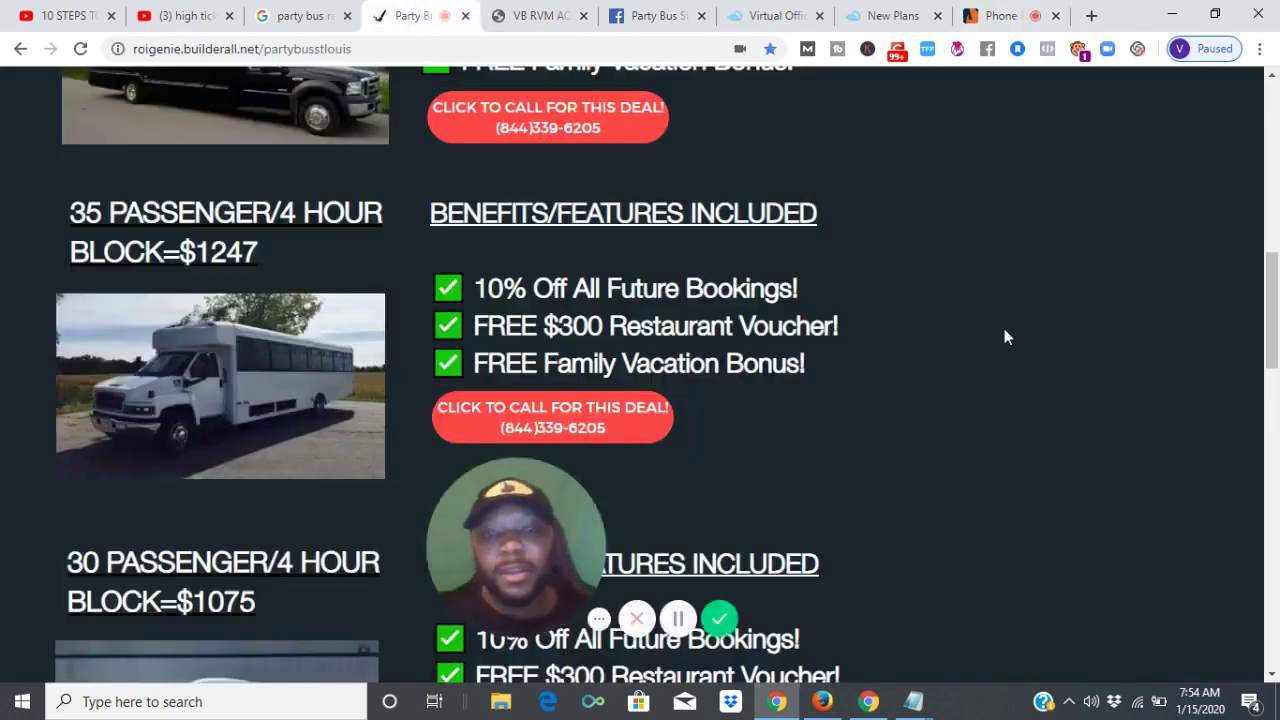
Switch to the VB RVM tab showing GoRinglessRVM Campaign Statistics with 153 deliveries.
click(572, 8)
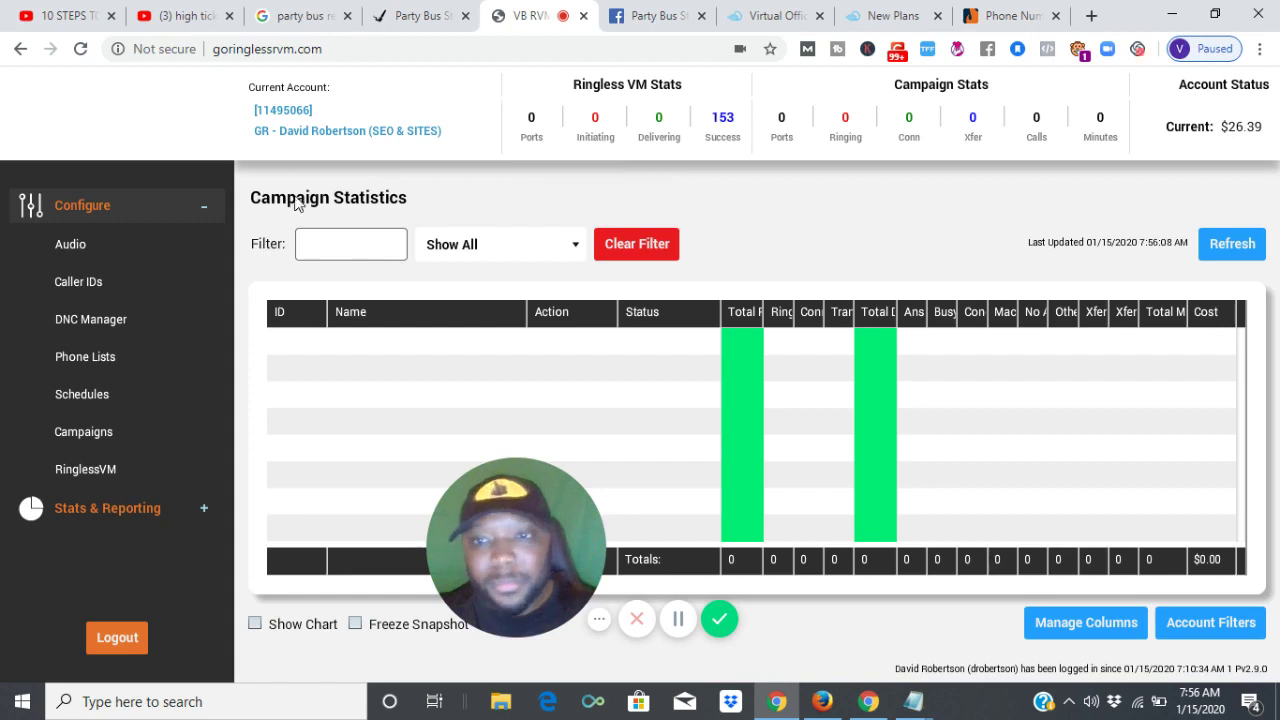
Dismiss CallFire's Low Funds Alert, then go back to the Party Bus StLouis Facebook tab.
click(1012, 15)
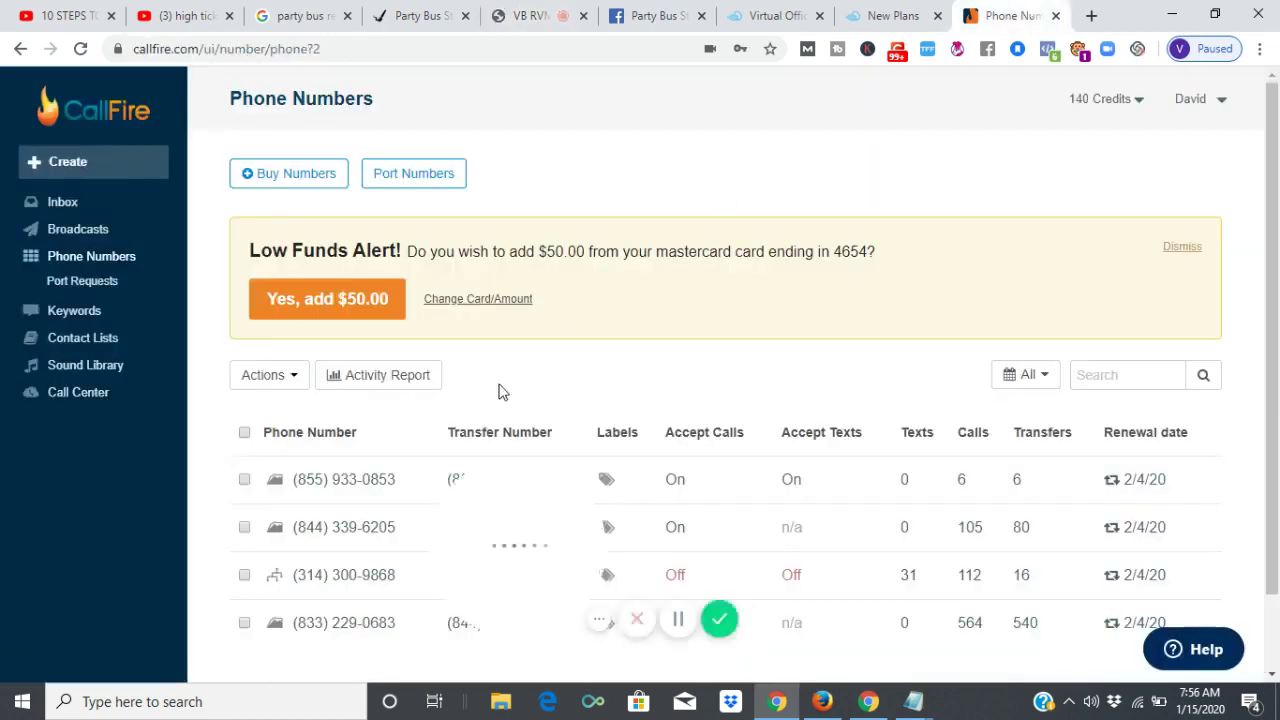
click(1186, 247)
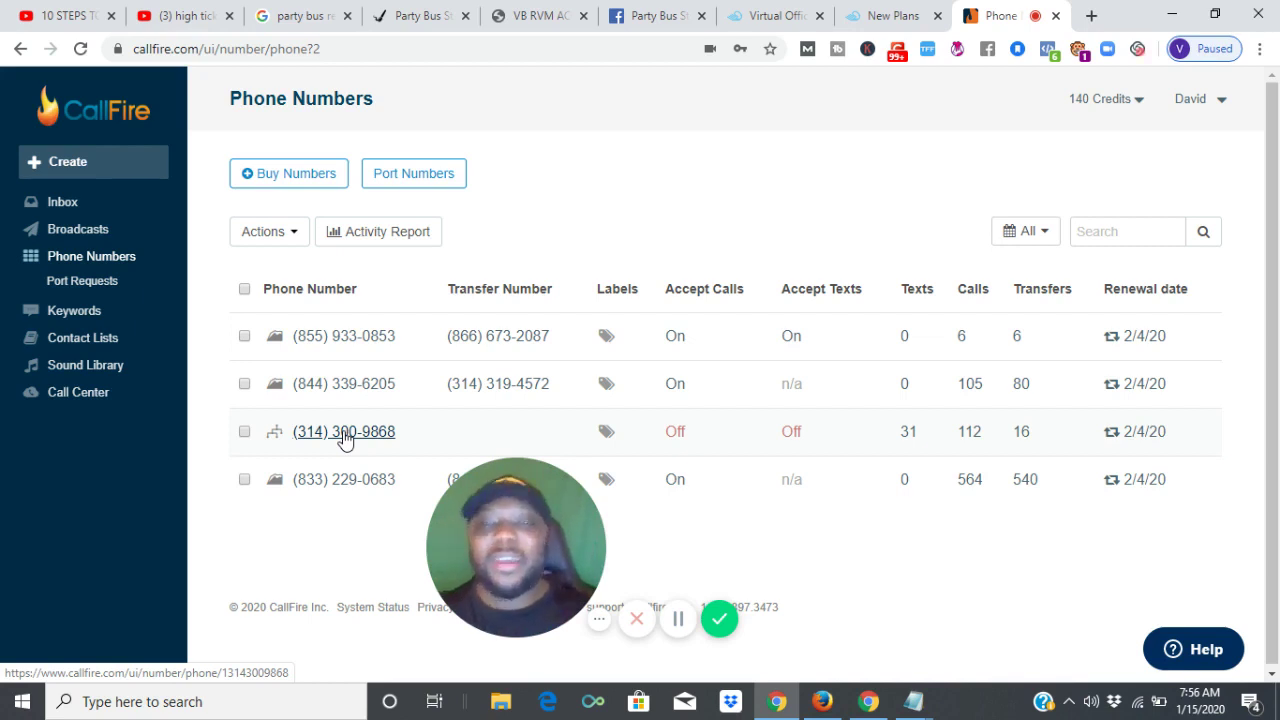
click(660, 10)
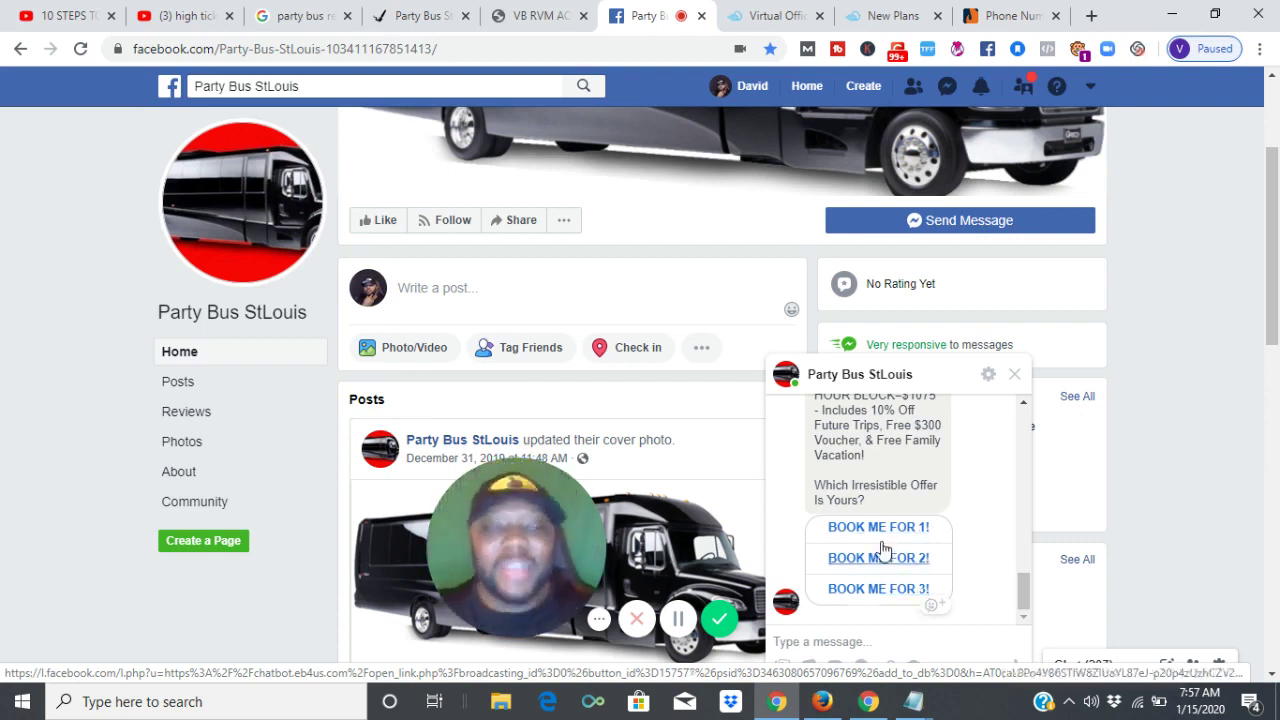
Switch to the CallFire Phone Numbers tab listing four numbers and 140 credits.
click(985, 14)
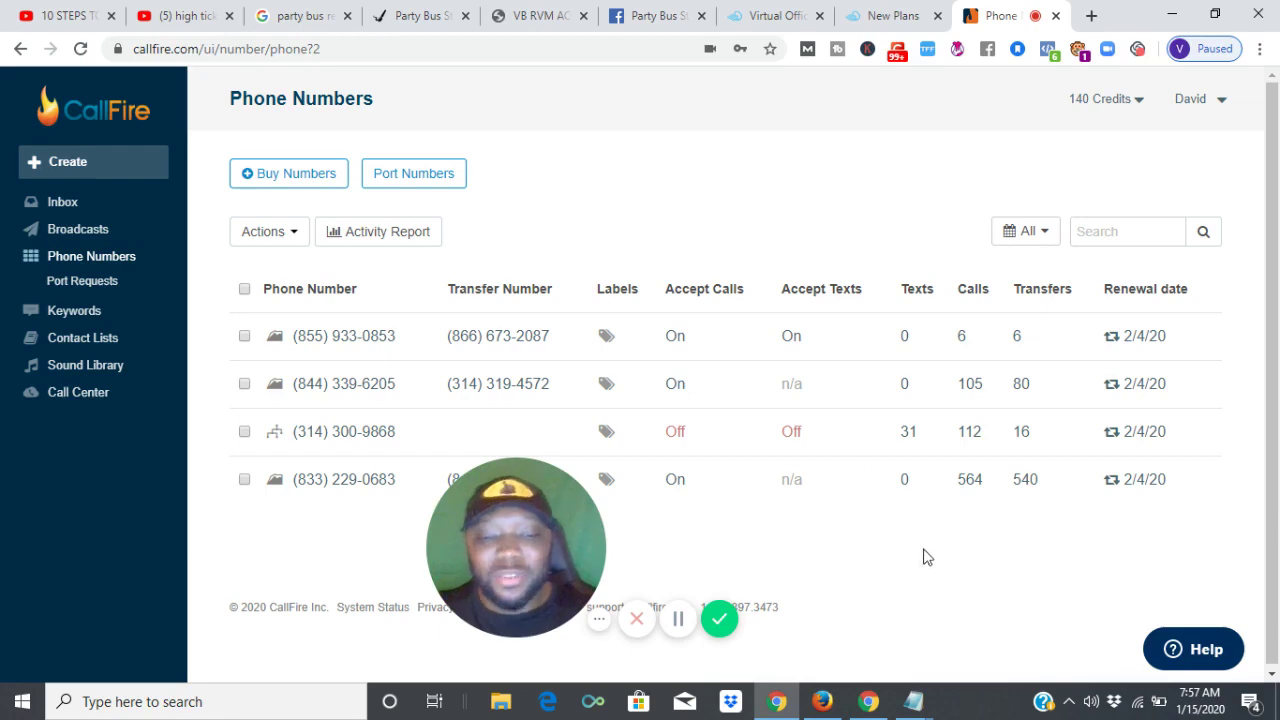
Bring the 10001_zip code numbers Notepad file up over CallFire's Phone Numbers list.
mouse_move(913, 701)
click(1003, 615)
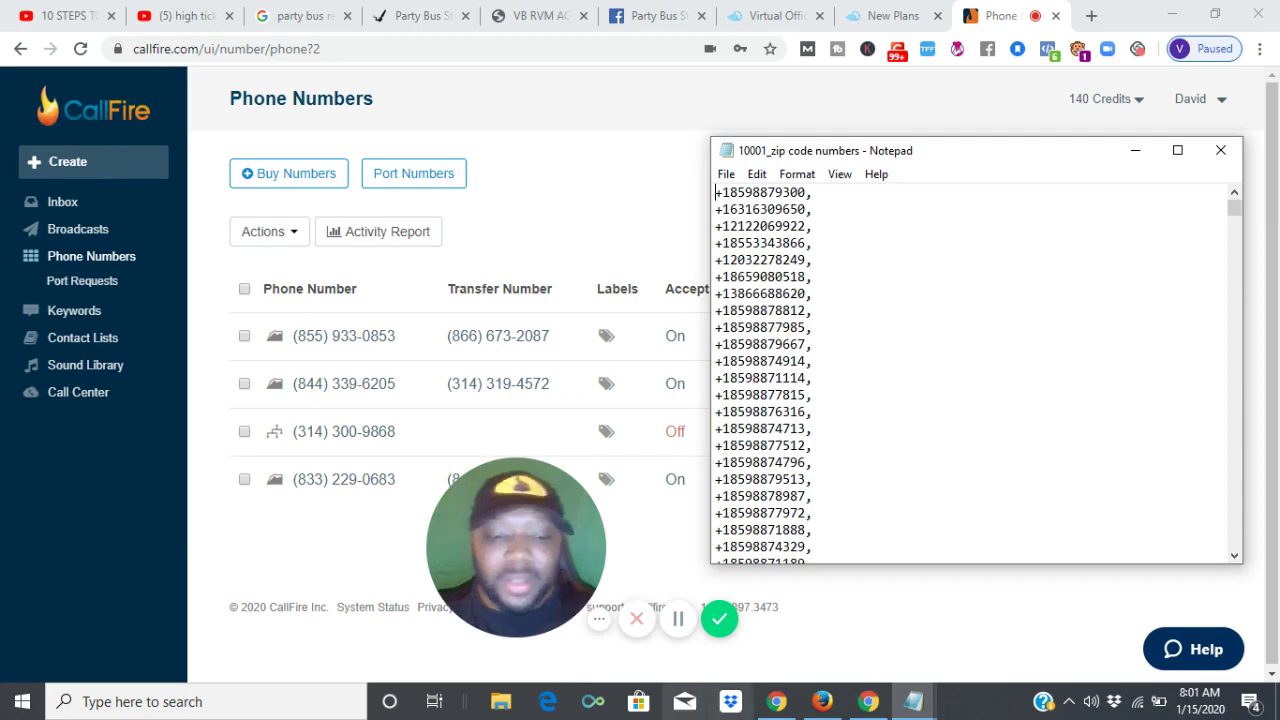
Bring the Firefox window with Instagram's #orlando hashtag page forward and scroll it down.
mouse_move(781, 706)
mouse_move(822, 703)
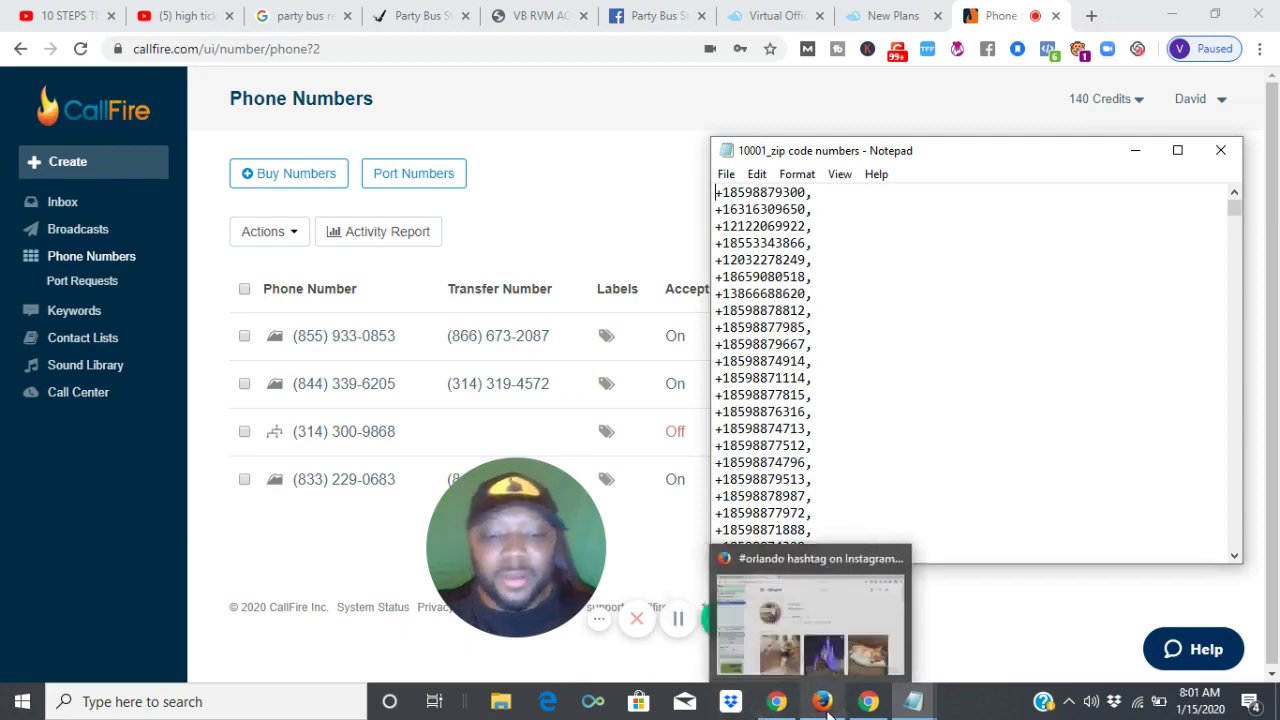
click(826, 655)
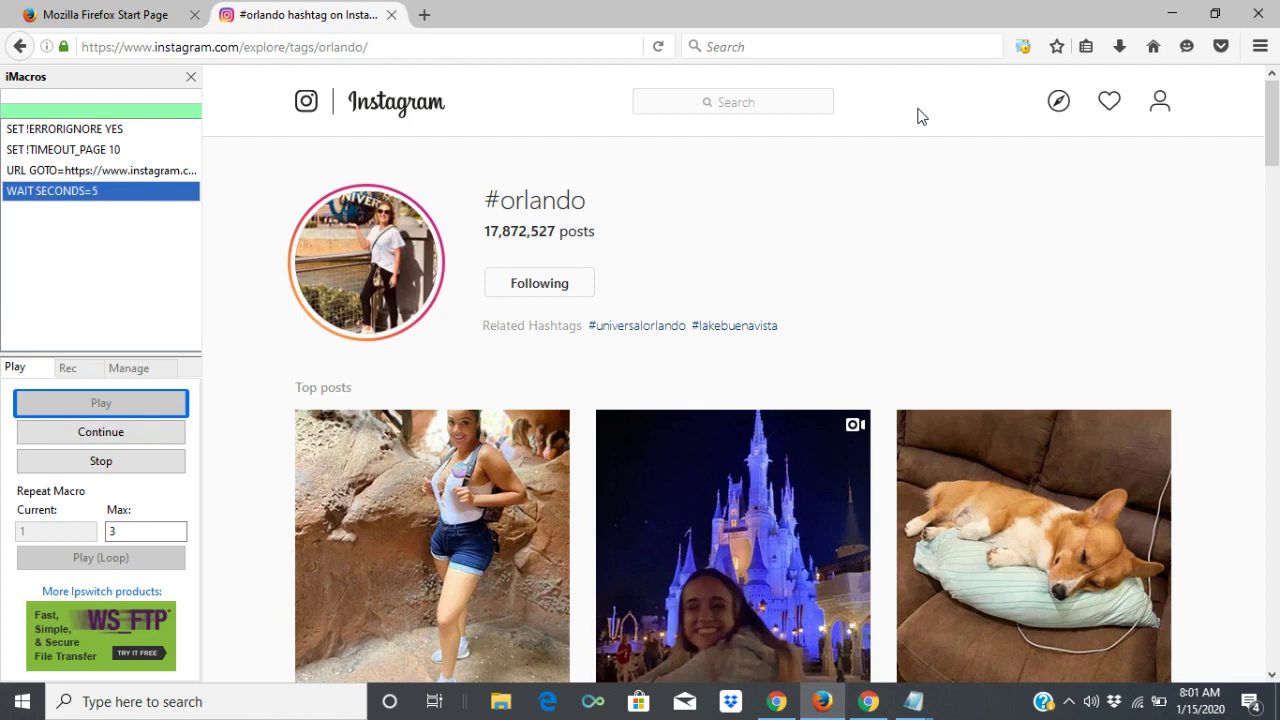
drag(1268, 100, 1274, 128)
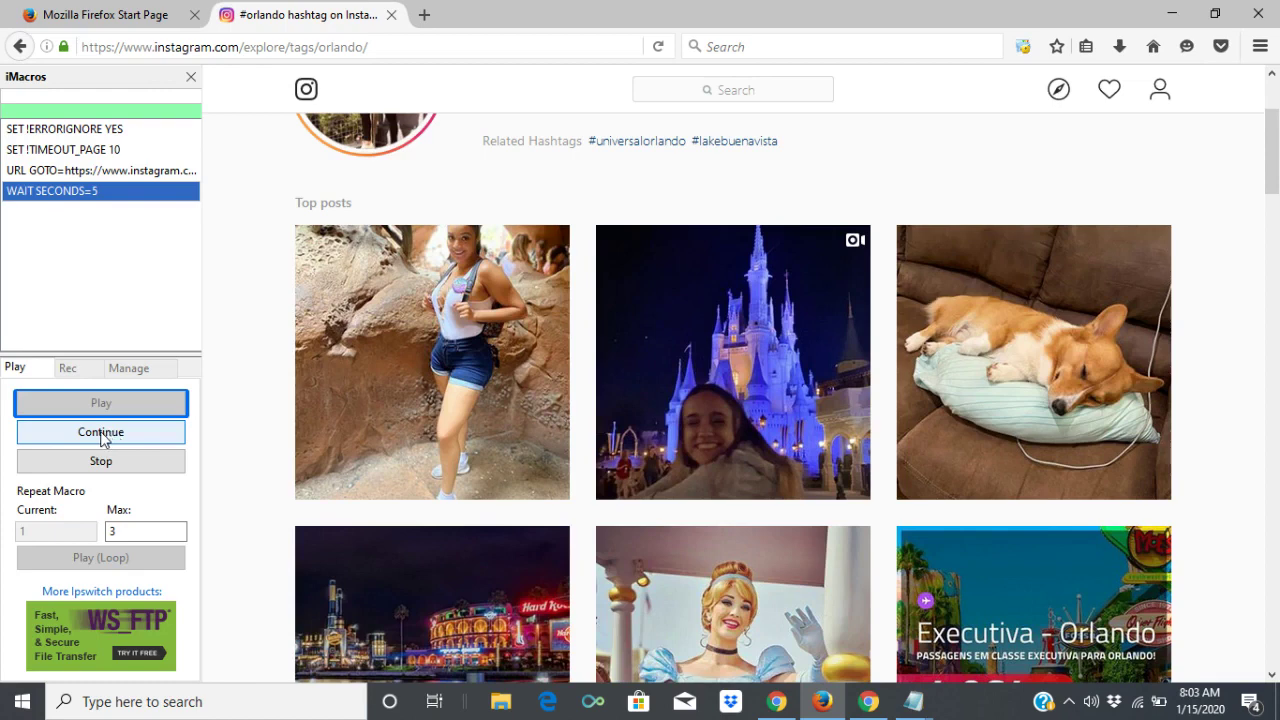
Resume the iMacros follow macro, clear the Action Blocked warning, then pause it.
click(101, 433)
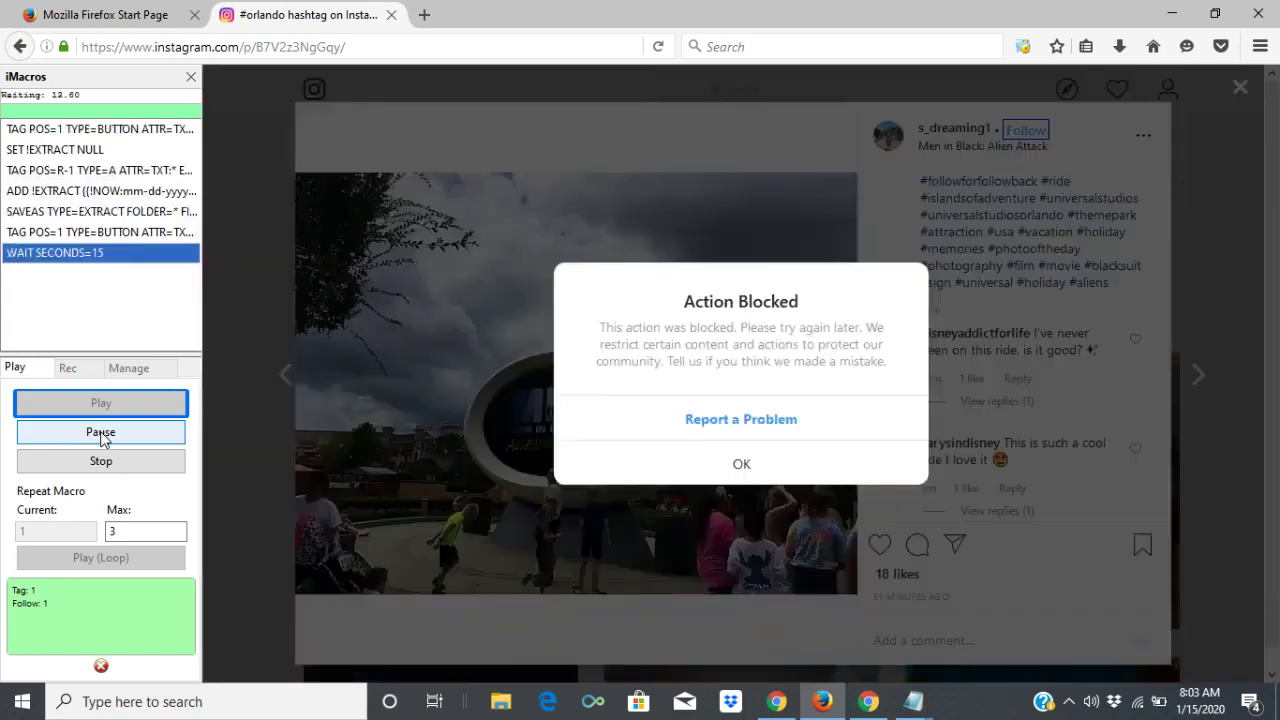
click(636, 463)
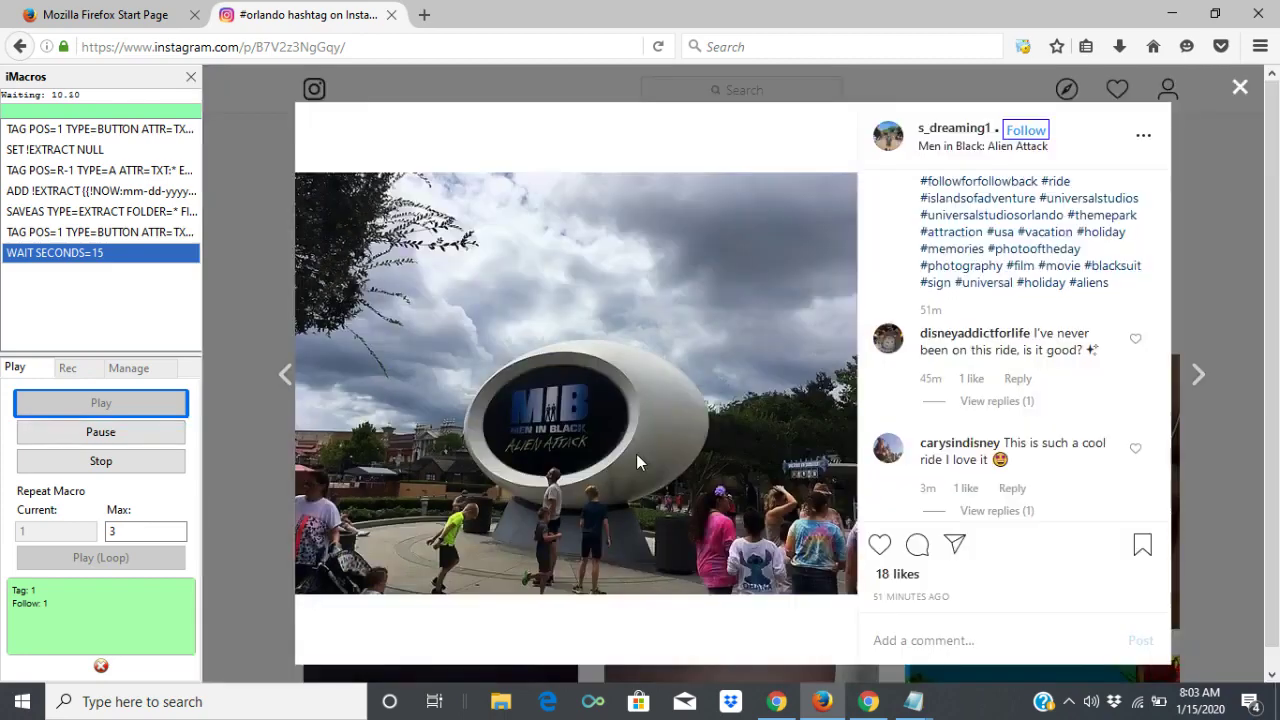
click(147, 434)
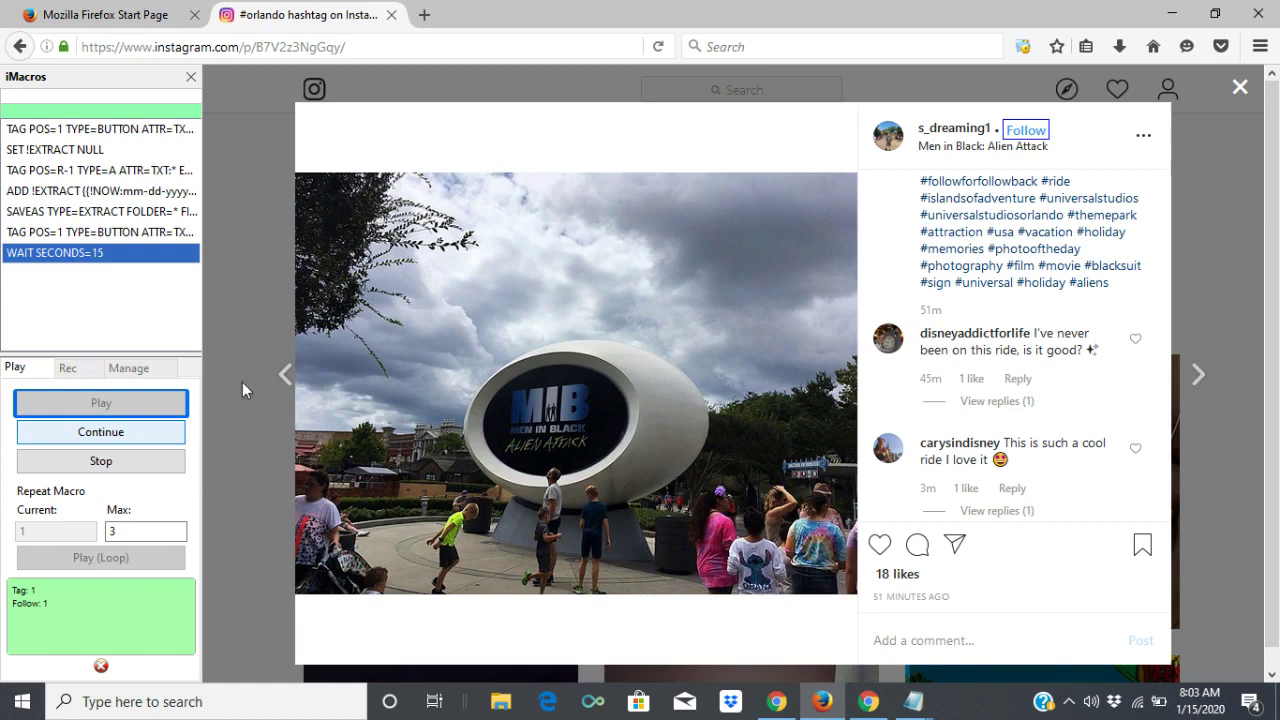
Close the #orlando post and log out of the Instagram account from its profile settings.
click(1241, 88)
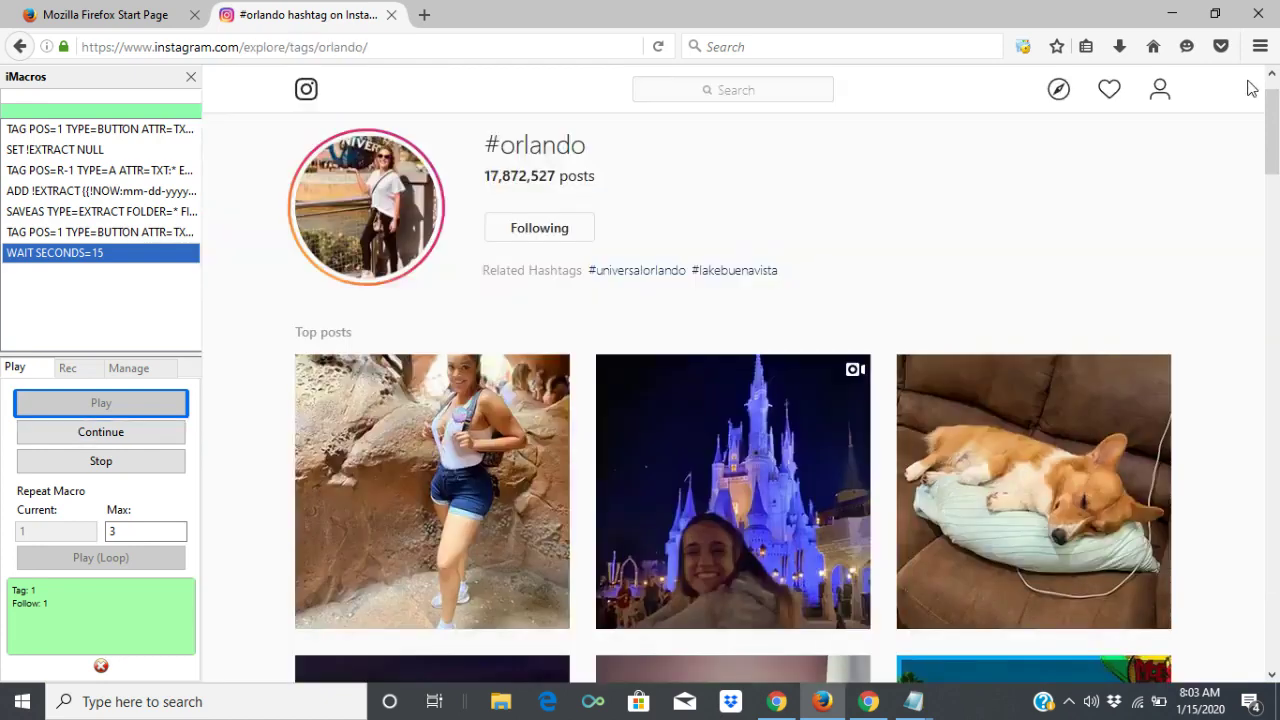
click(1162, 96)
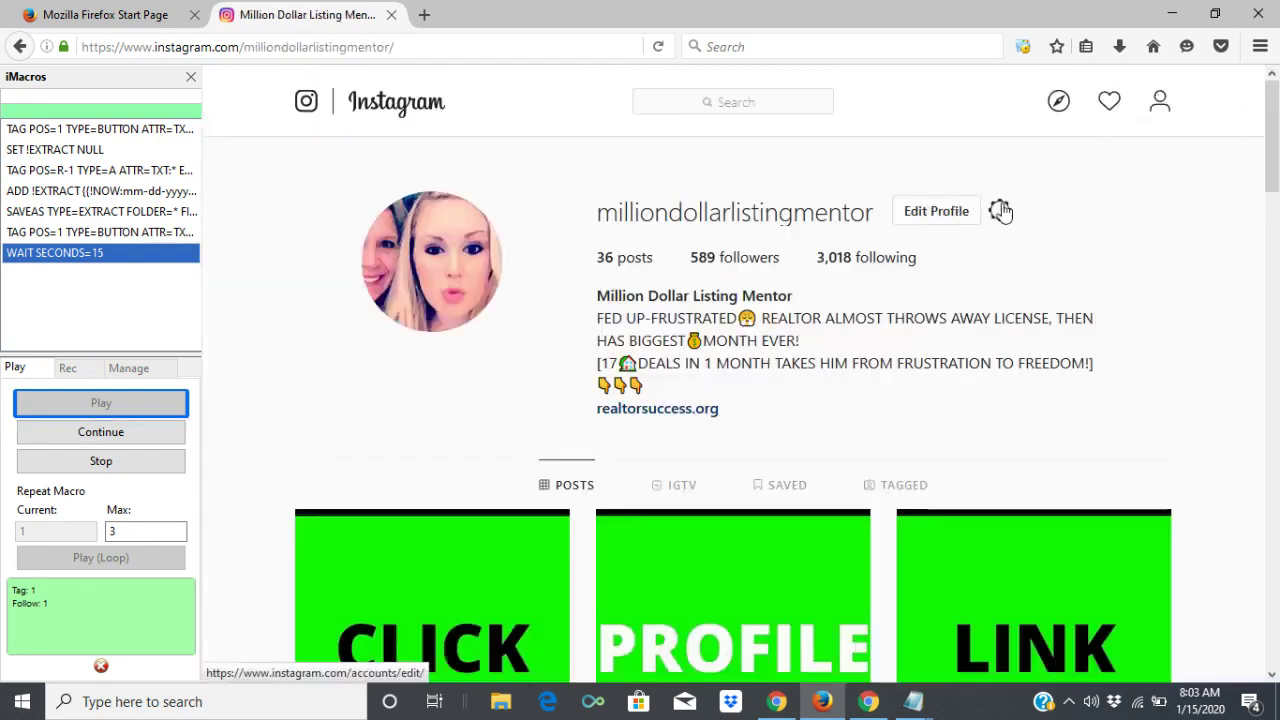
click(1000, 211)
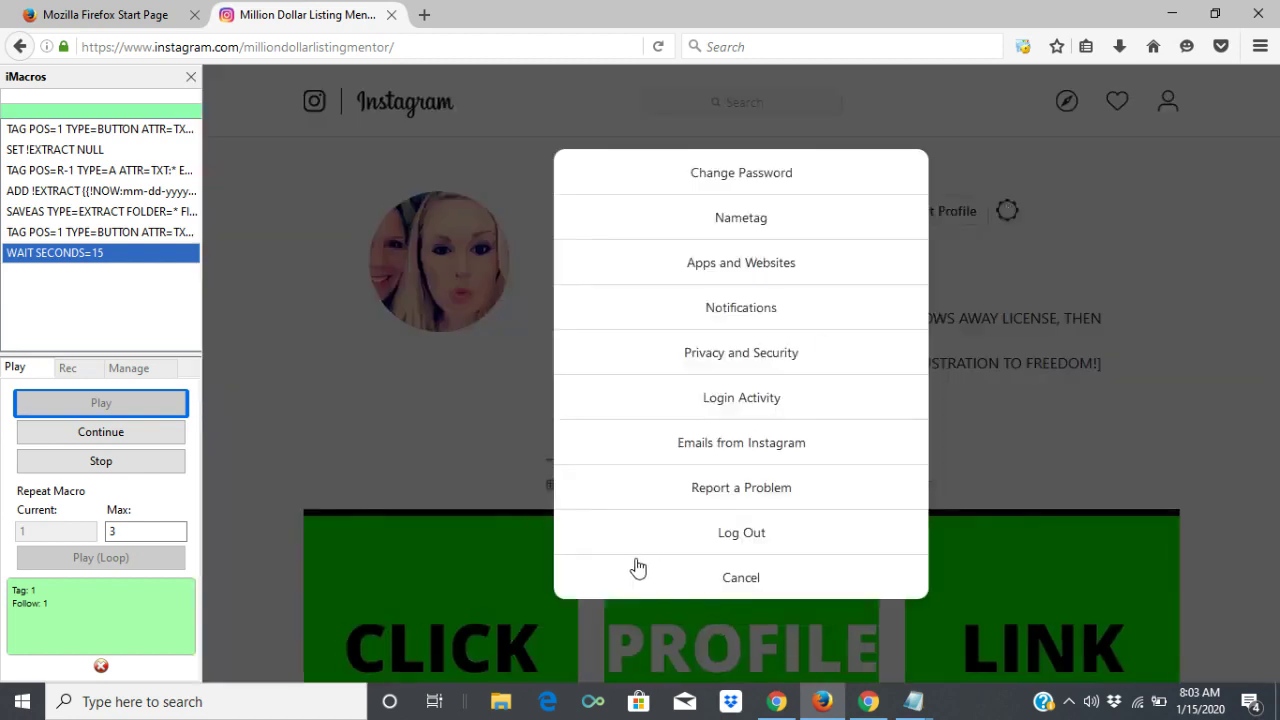
click(741, 545)
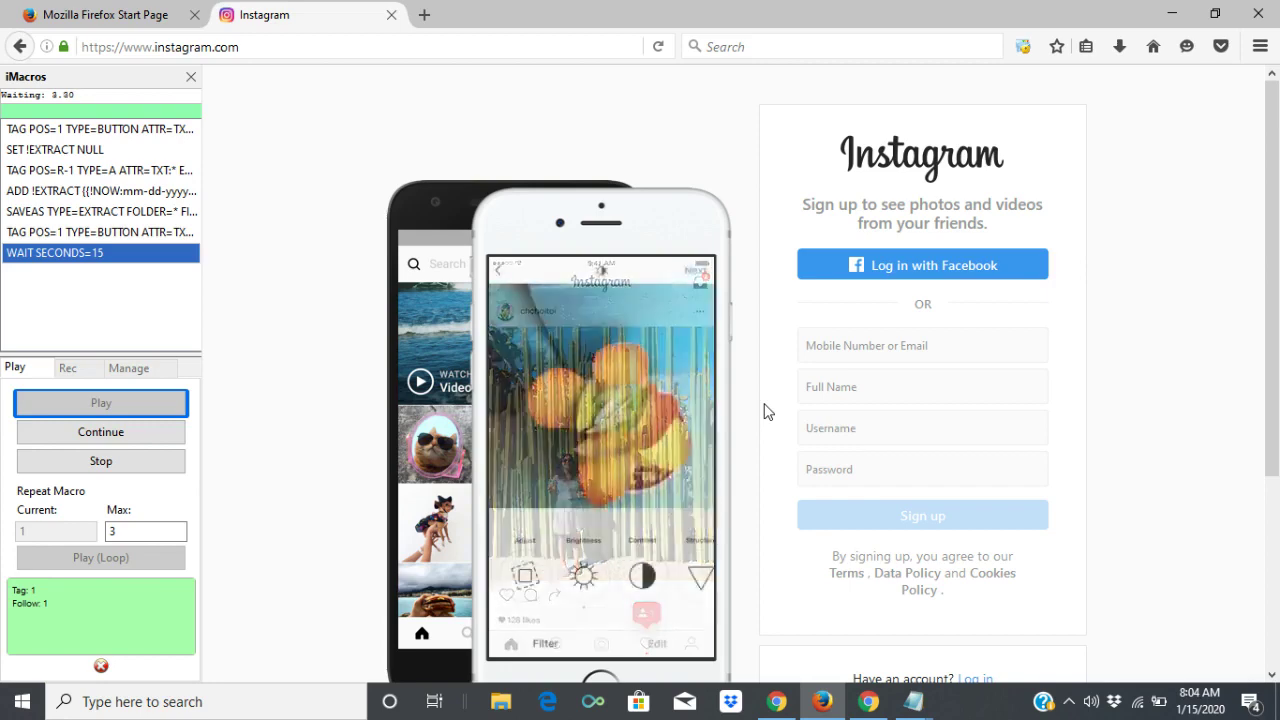
drag(1272, 370, 1272, 558)
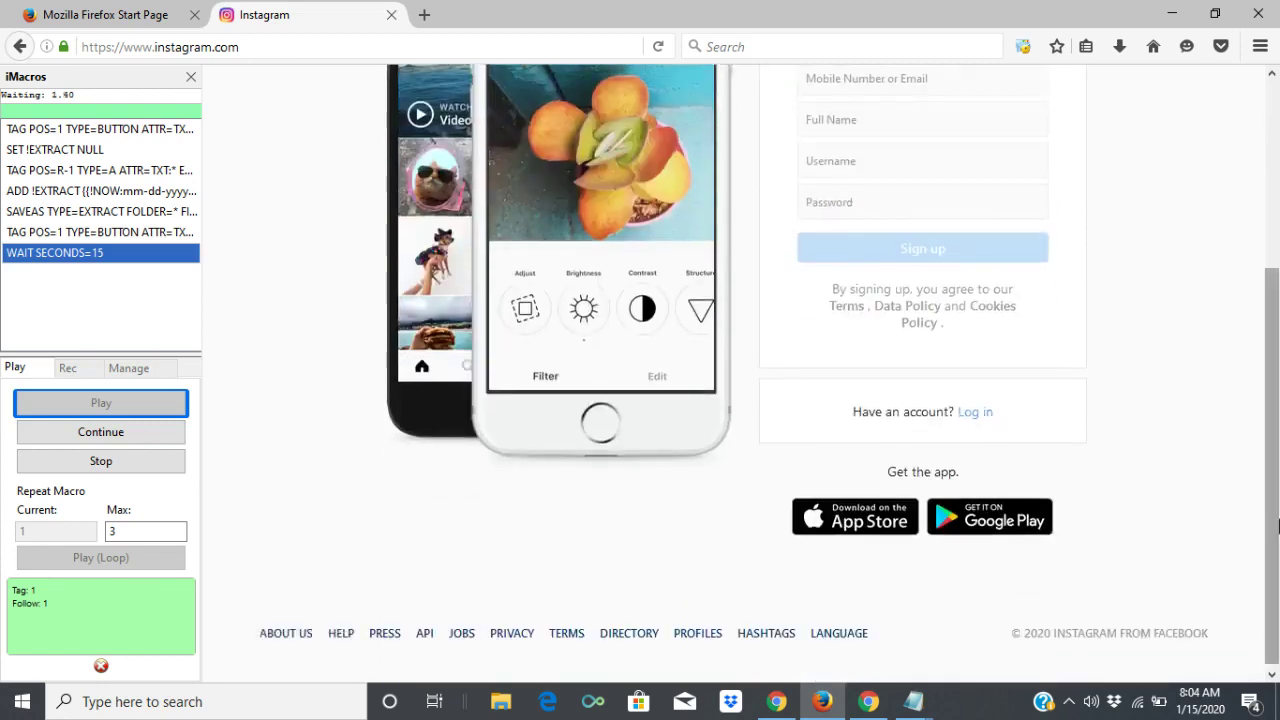
Log back in to Instagram with the account username and password.
click(975, 412)
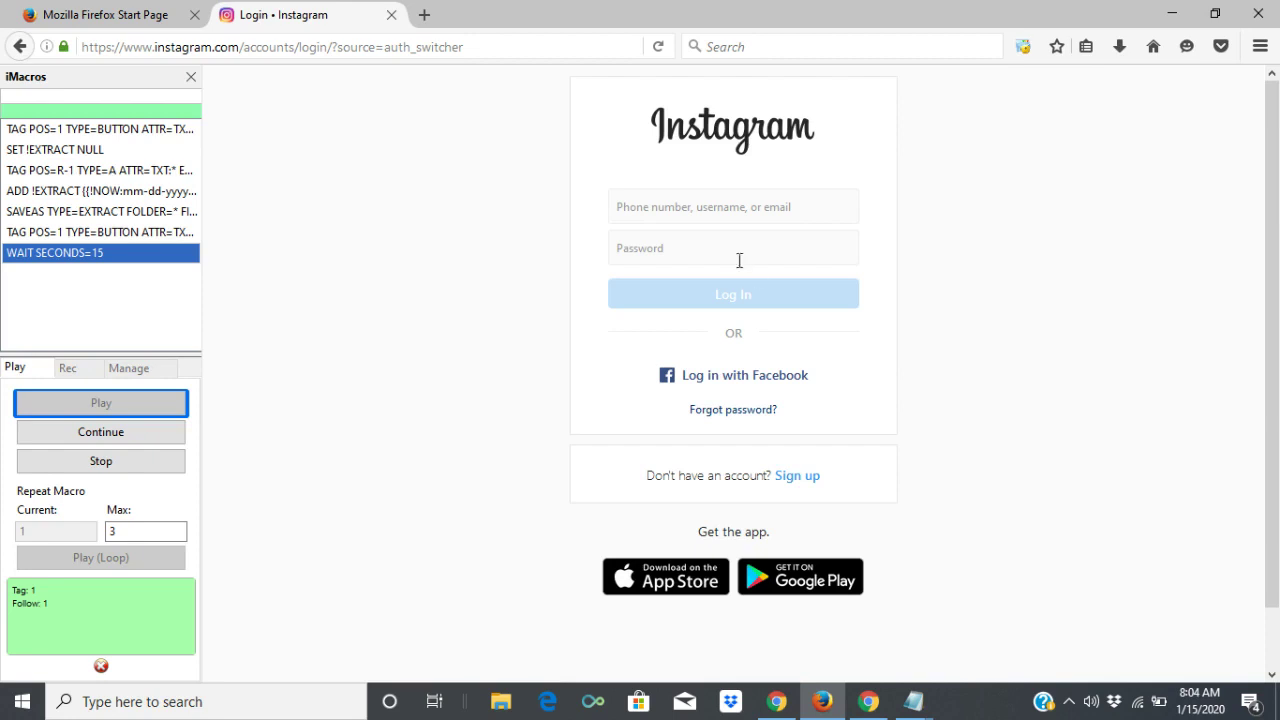
click(732, 206)
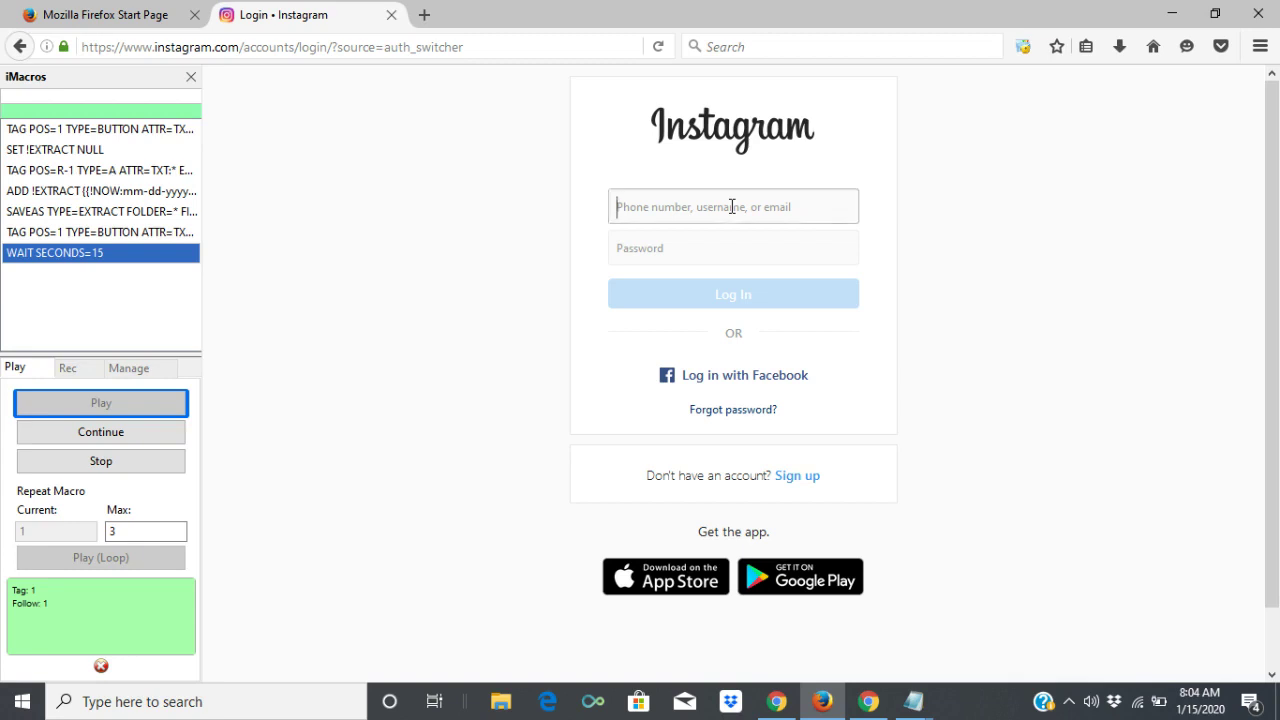
text(milliond)
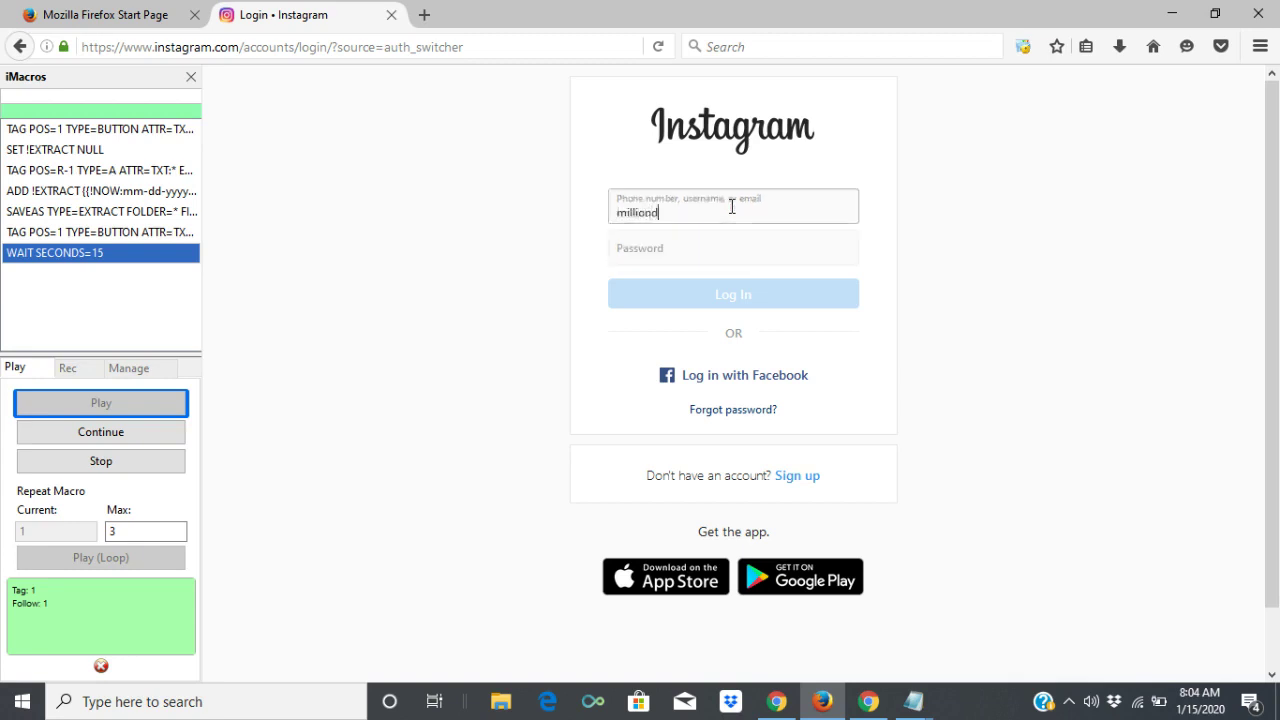
key(BackSpace)
key(BackSpace)
key(BackSpace)
key(BackSpace)
key(BackSpace)
key(BackSpace)
key(BackSpace)
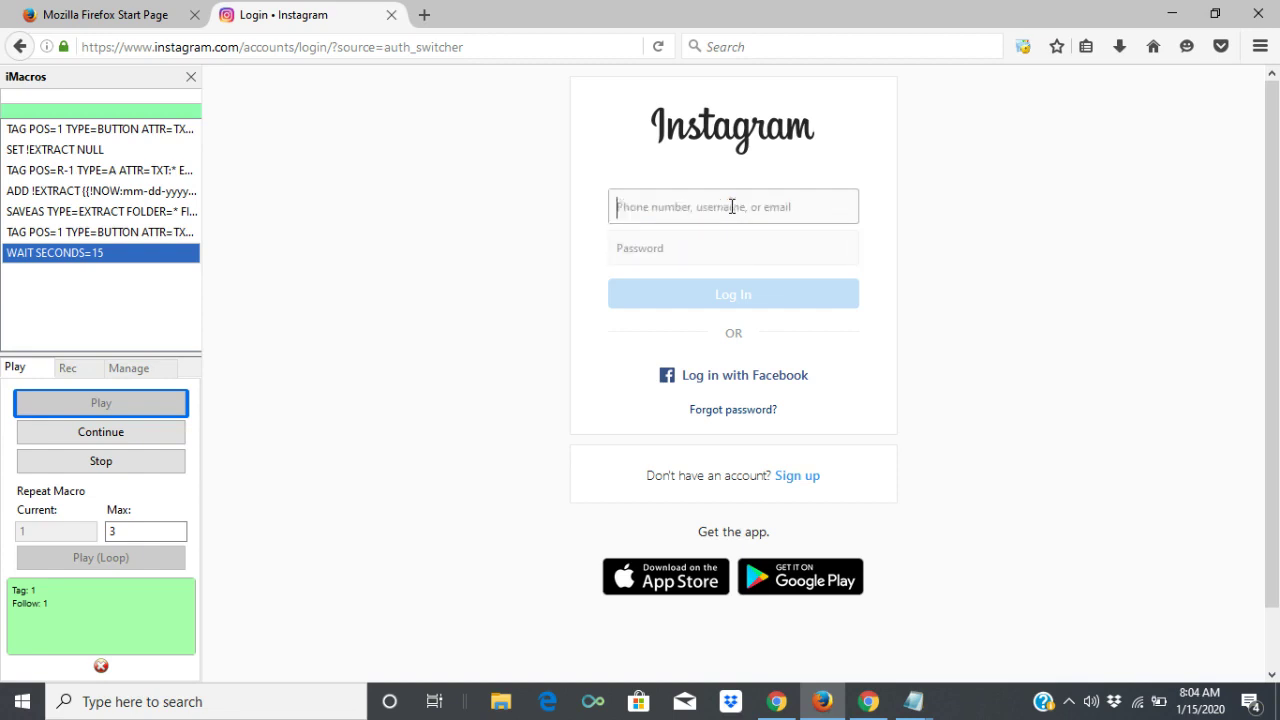
text(master)
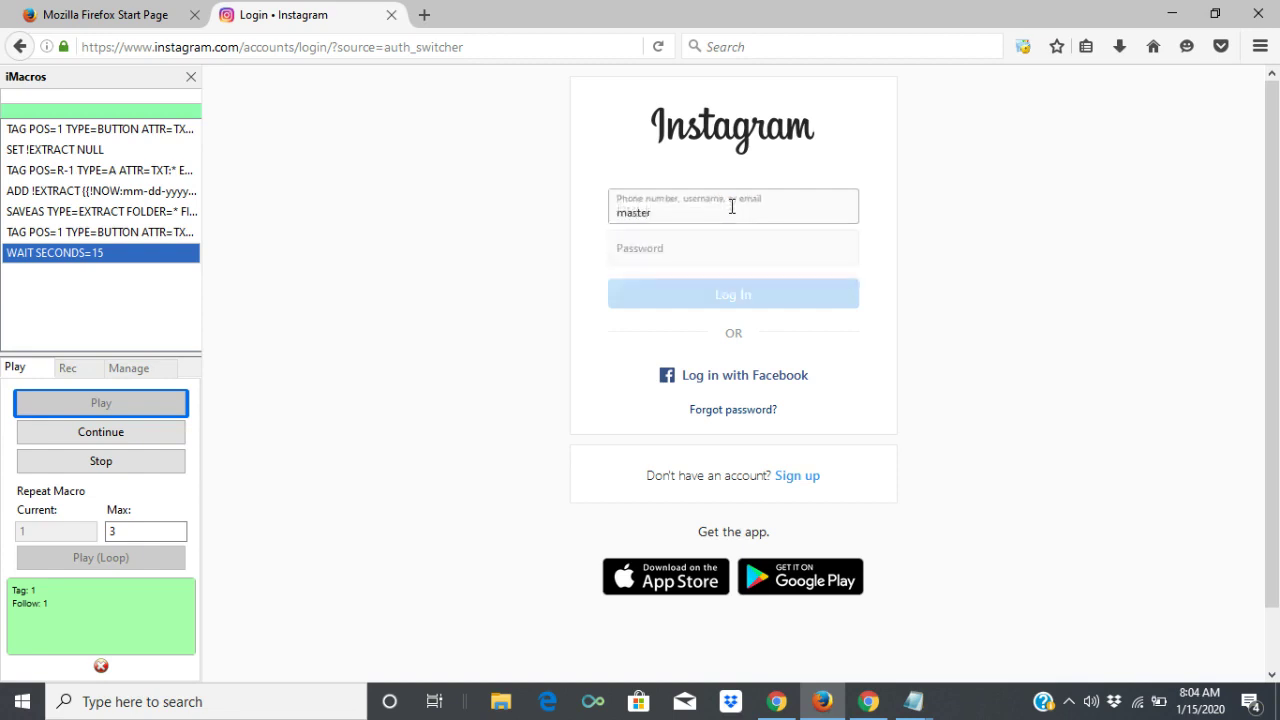
text(_travelhacker)
click(704, 248)
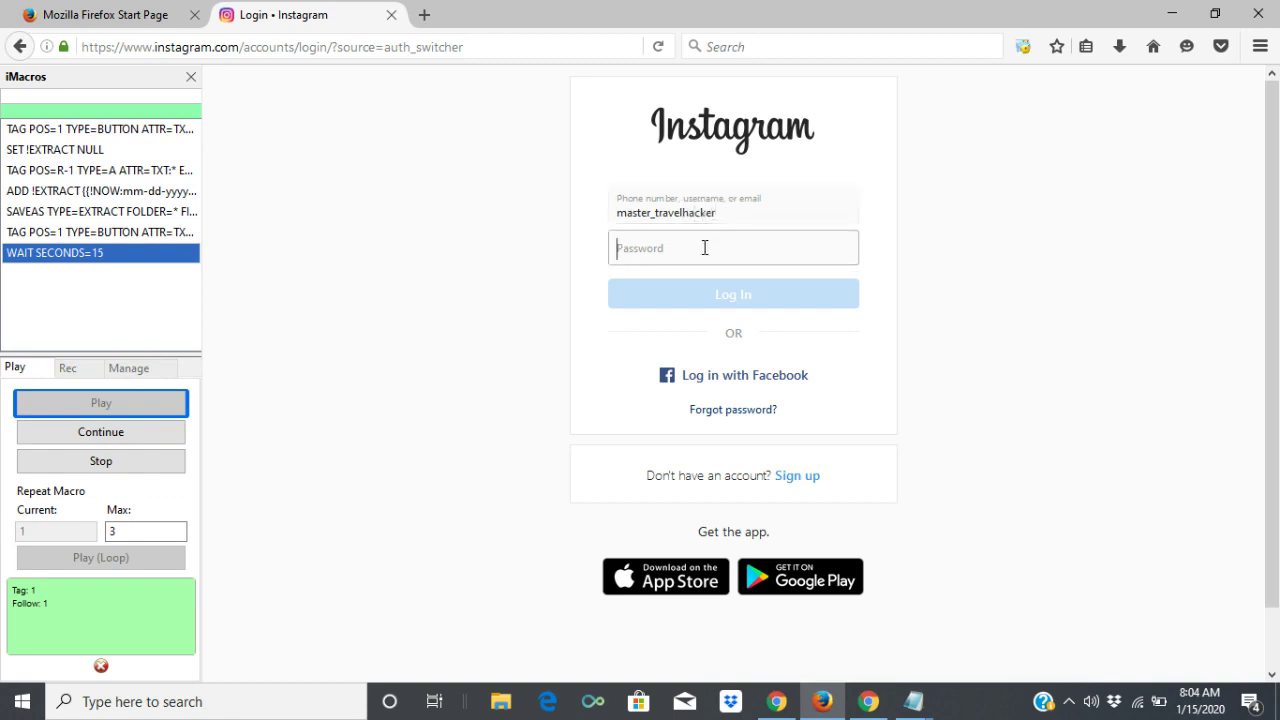
text(***********)
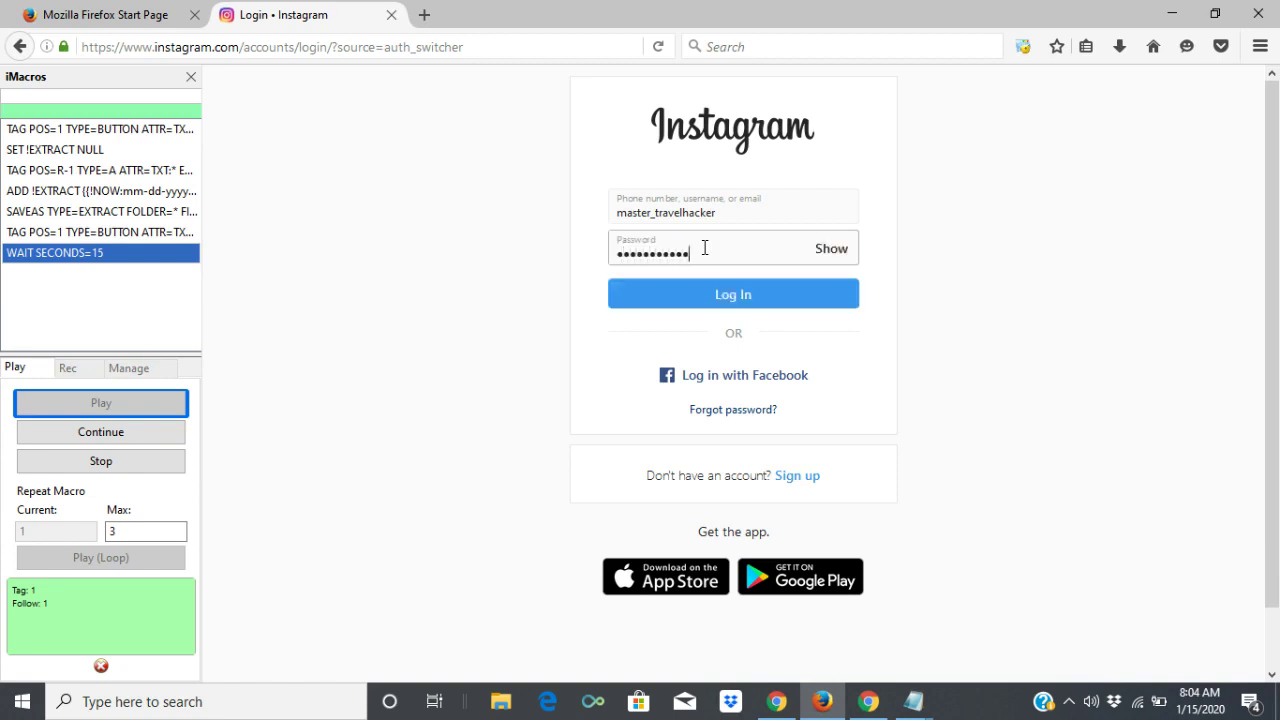
key(Return)
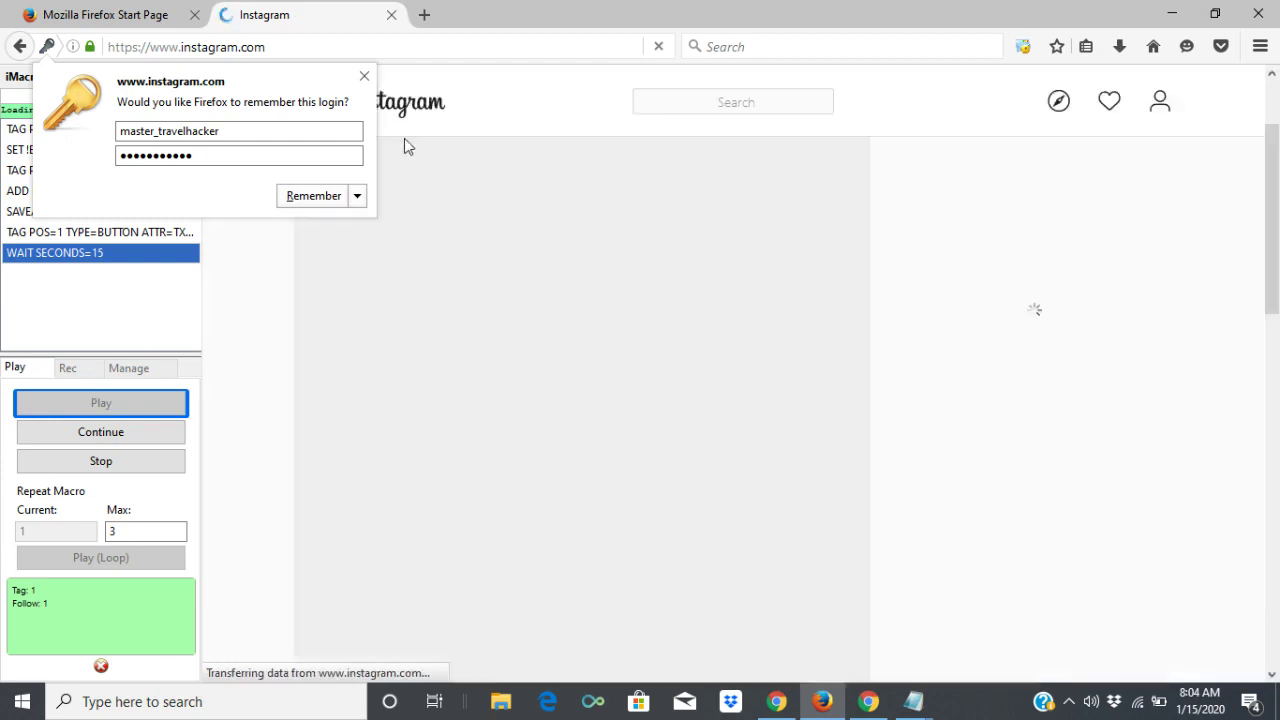
Decline saving the login and stop the iMacros macro at Tag 1, Follow 1.
click(364, 78)
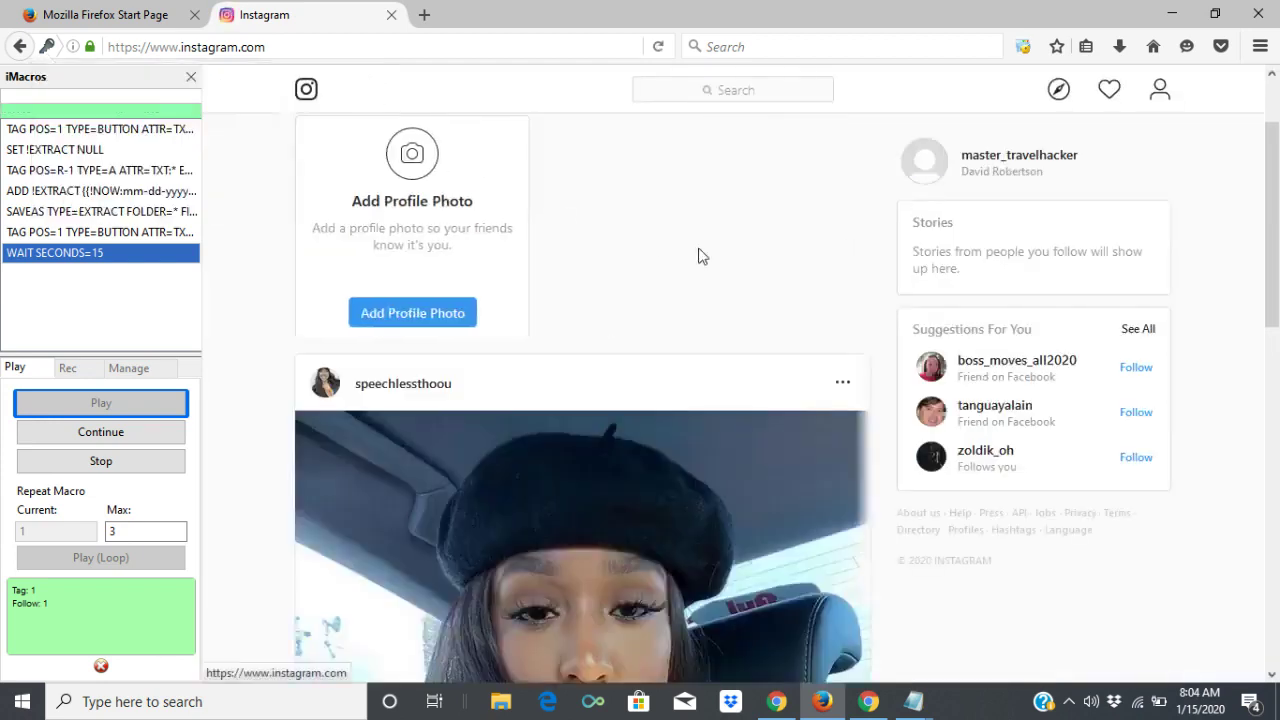
drag(1275, 192, 1277, 150)
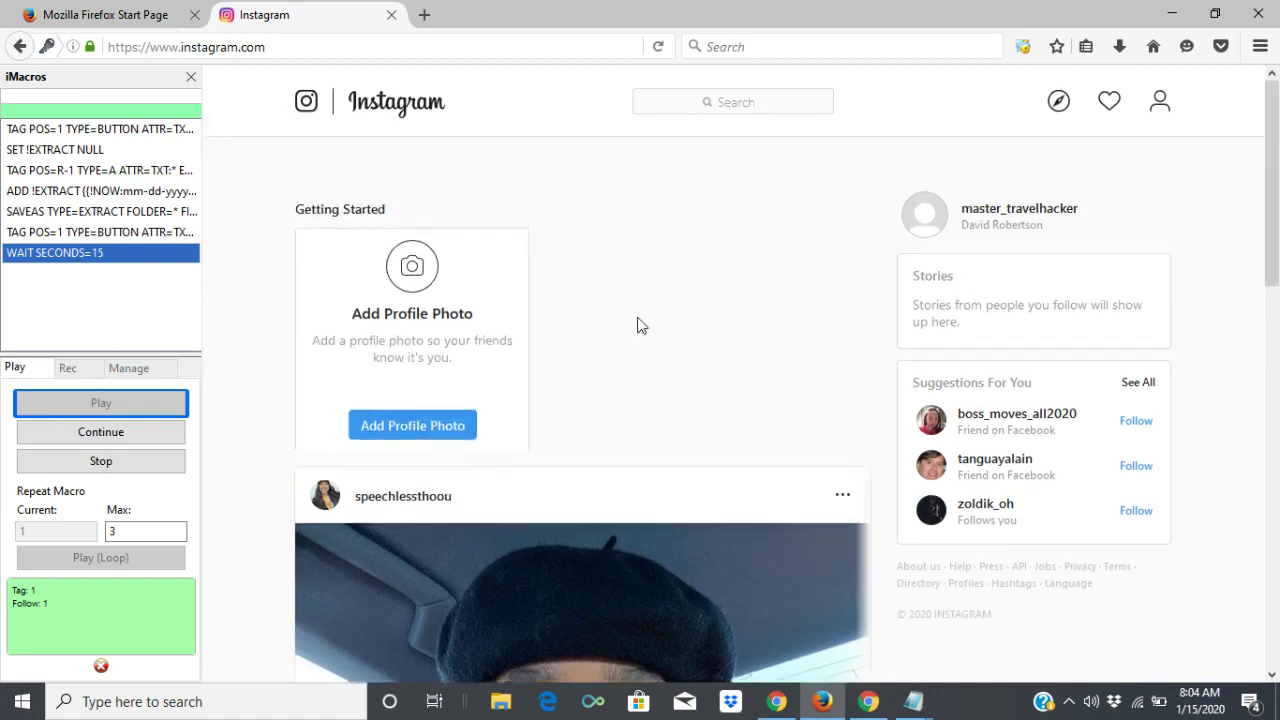
click(164, 474)
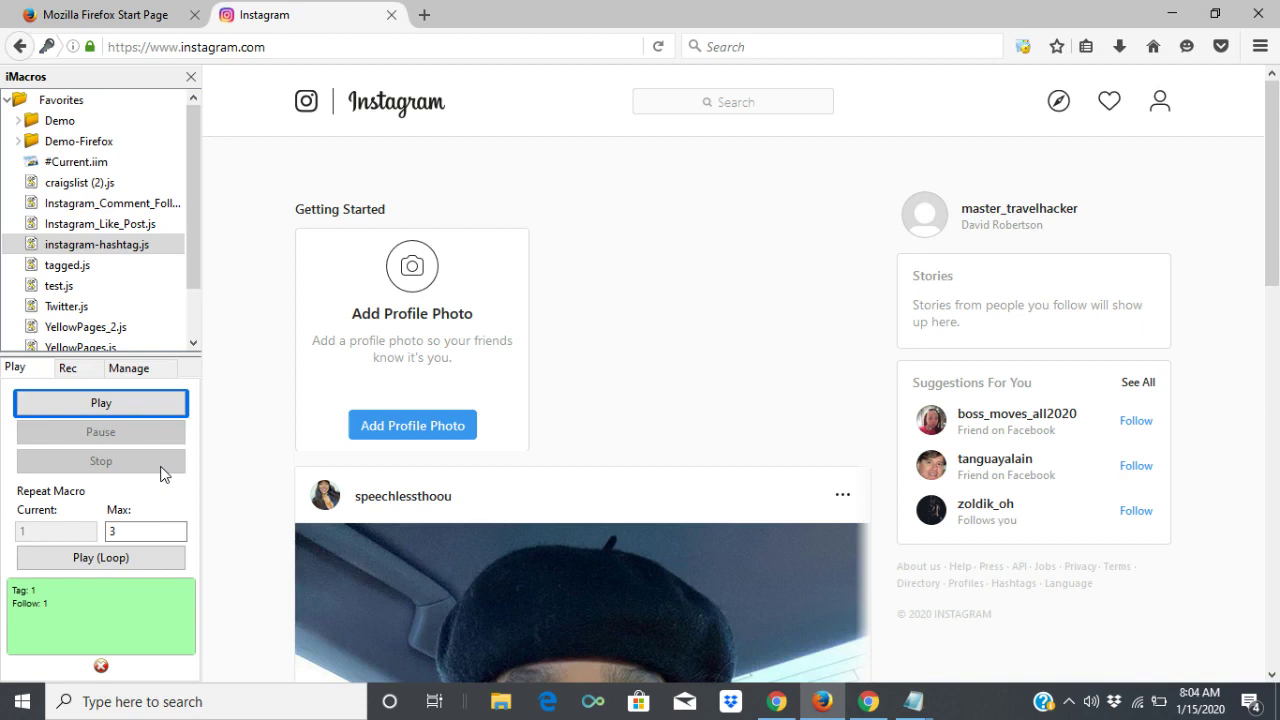
In instagram-hashtag.js, replace the 'orlando' hashtag with 'st.louis' and save the macro.
right_click(105, 250)
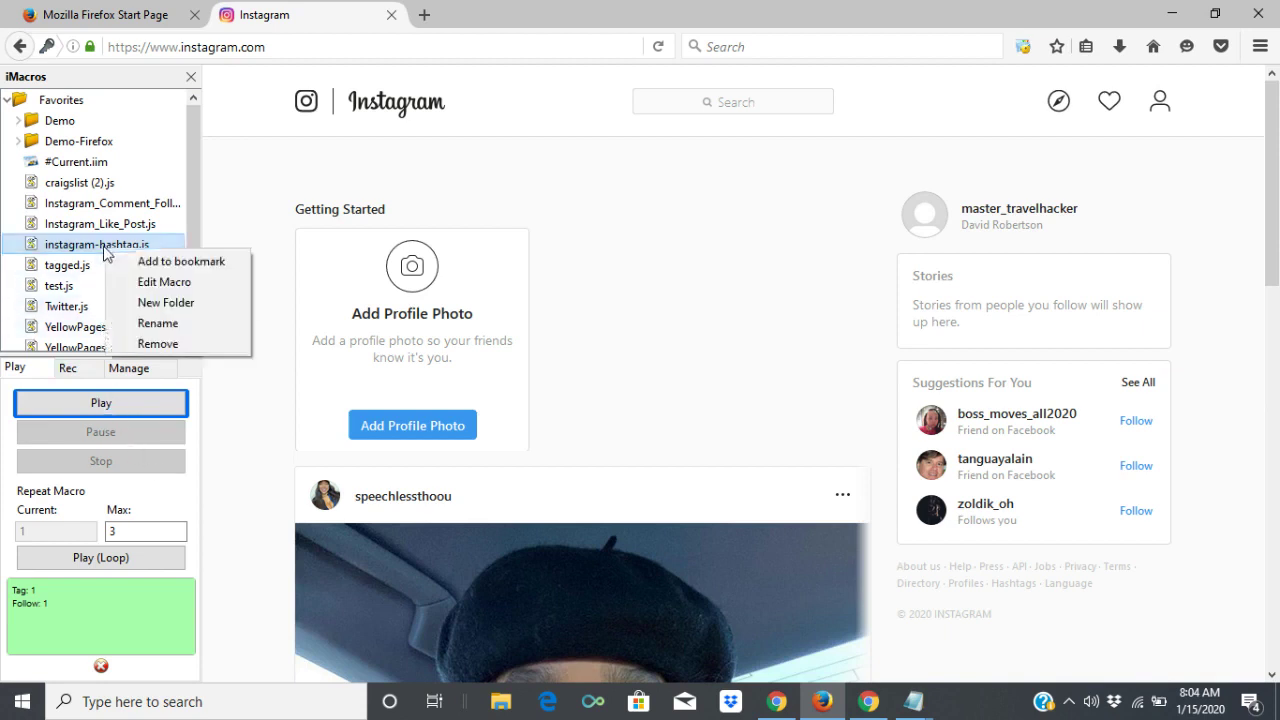
click(165, 283)
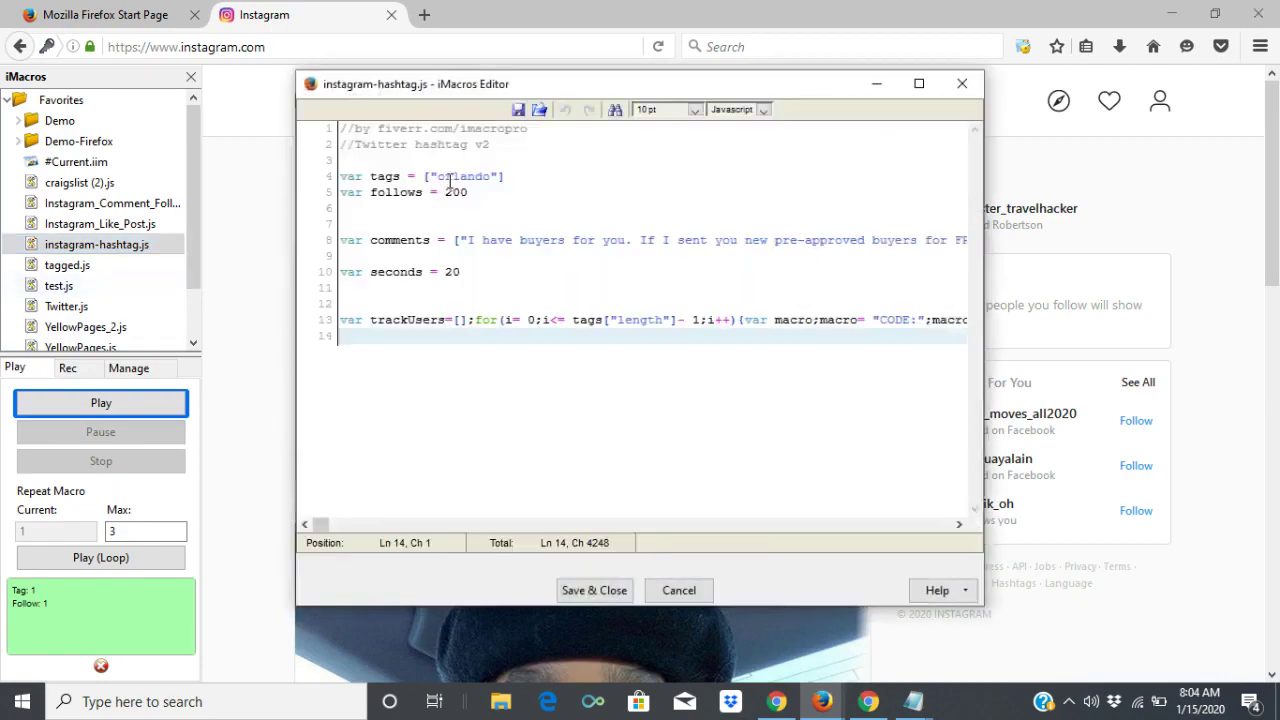
click(490, 176)
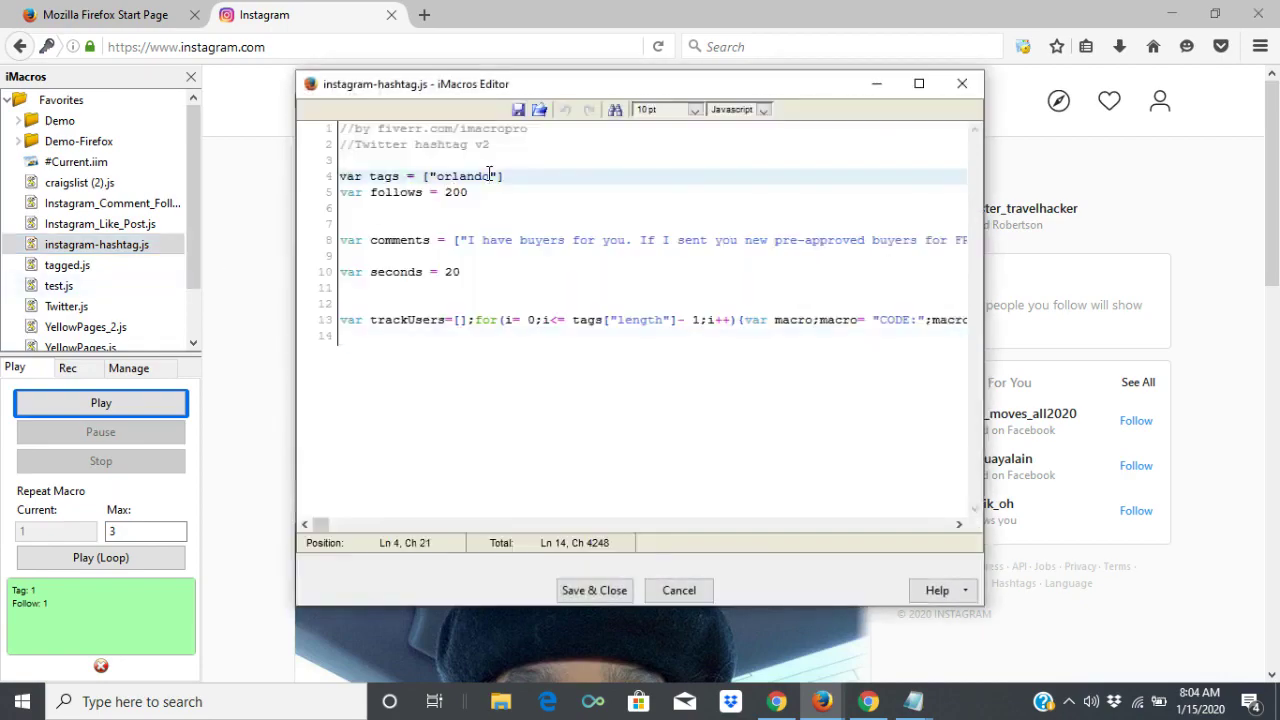
key(BackSpace)
key(BackSpace)
key(BackSpace)
key(BackSpace)
key(BackSpace)
key(BackSpace)
key(BackSpace)
text(st.louis)
click(590, 594)
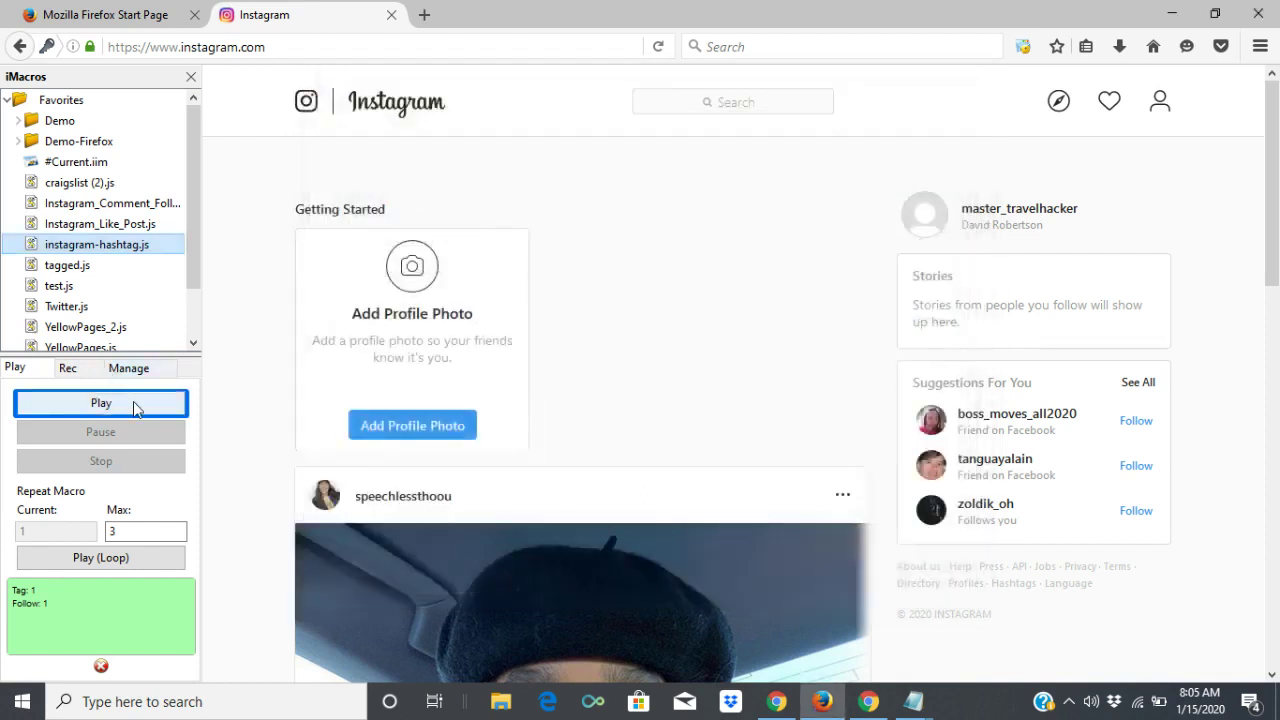
Test-run the hashtag macro, then stop it when Instagram reports the page isn't available.
click(117, 403)
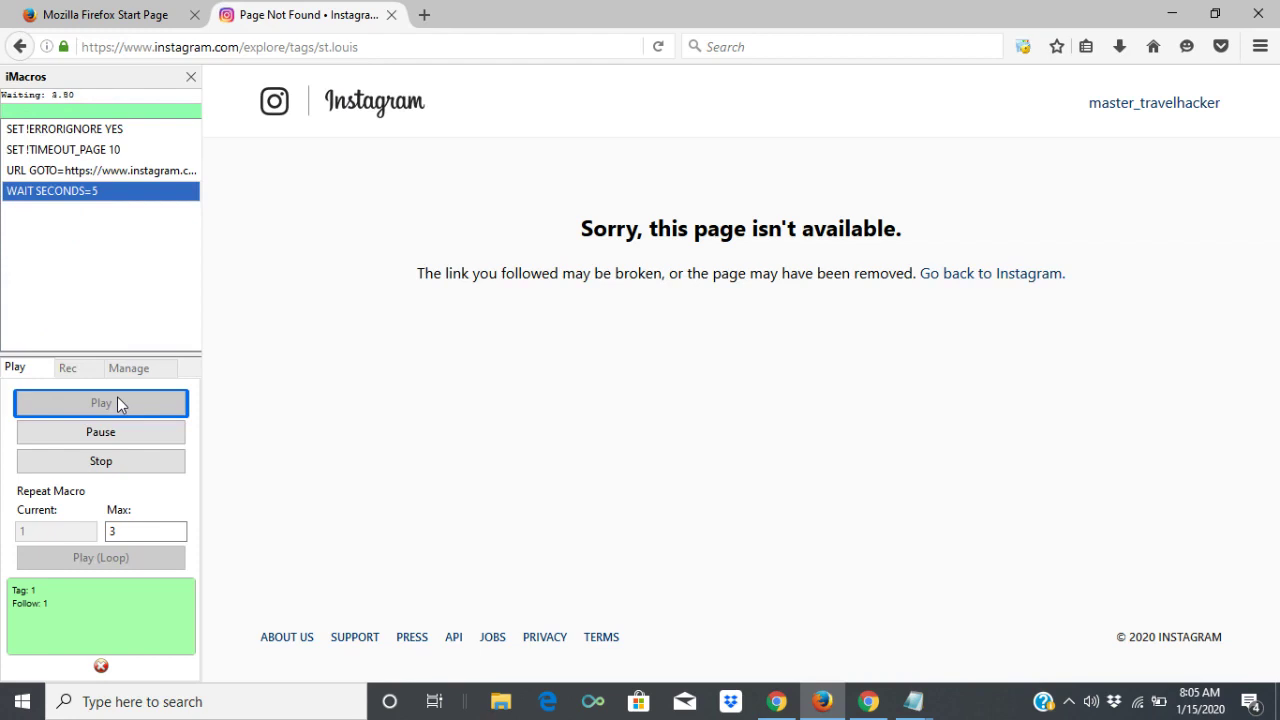
click(124, 431)
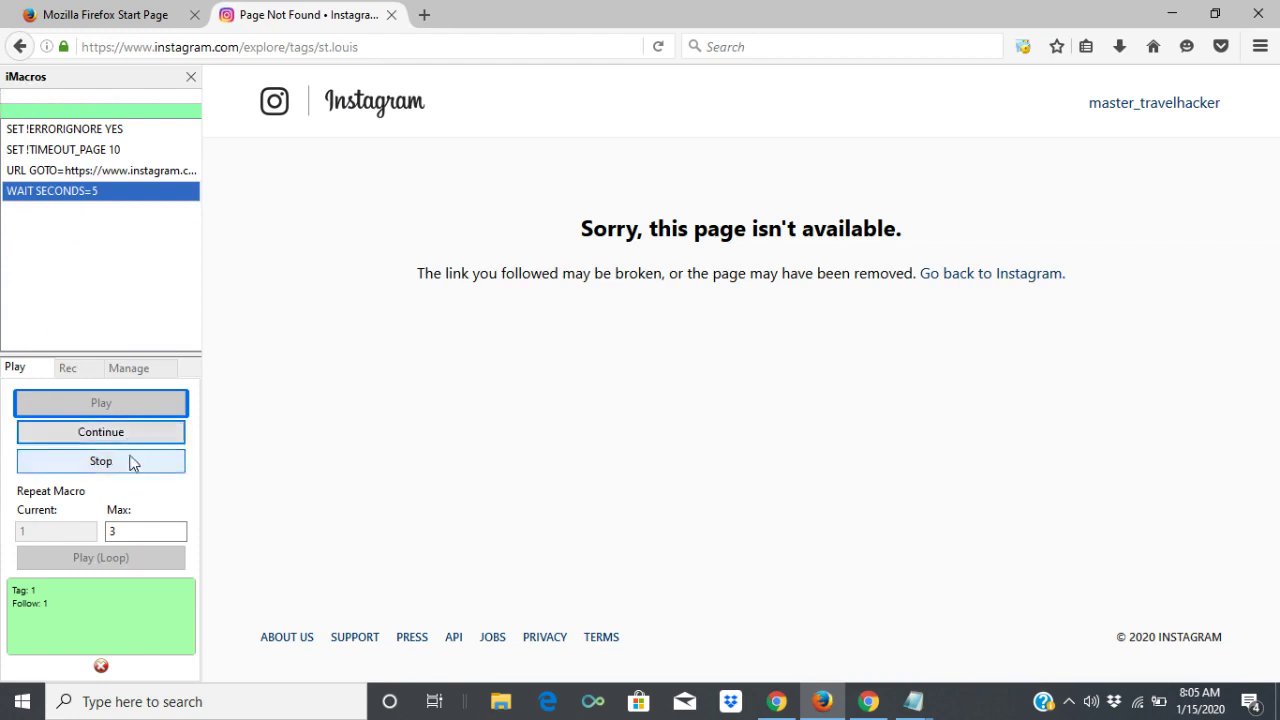
click(133, 461)
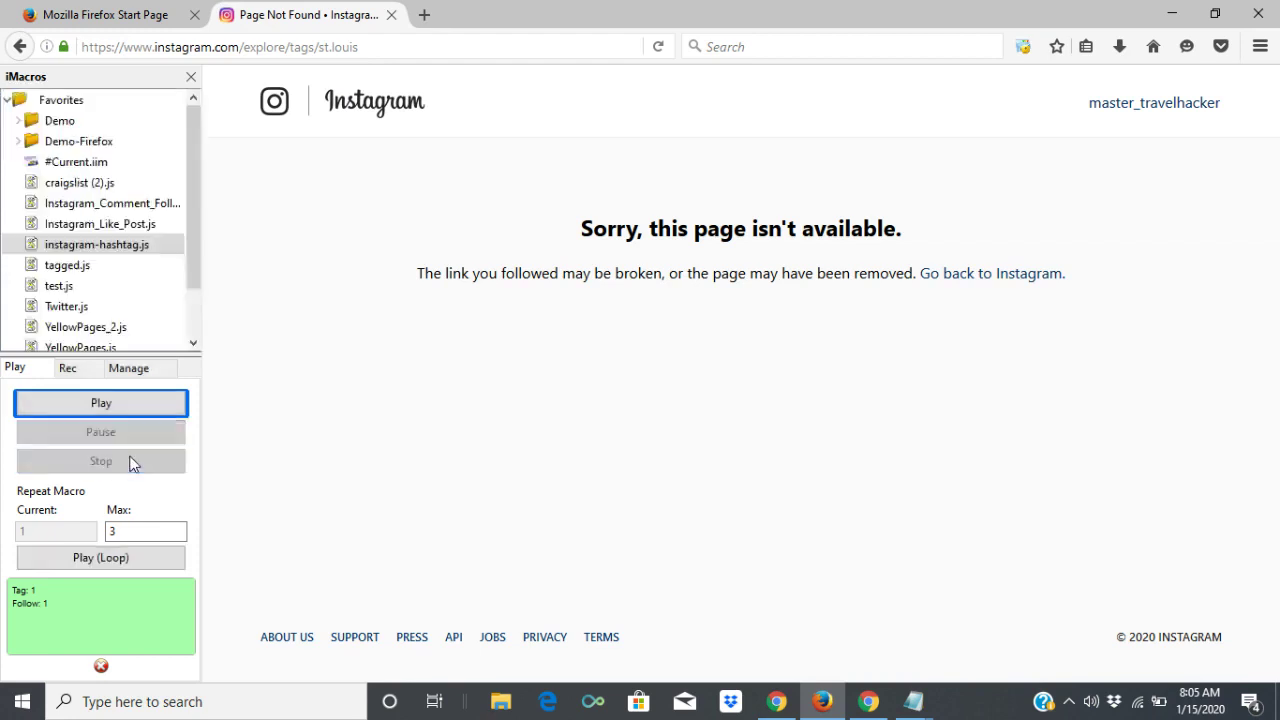
Correct the macro's hashtag from 'st.louis' to 'stlouis' and save it.
right_click(117, 253)
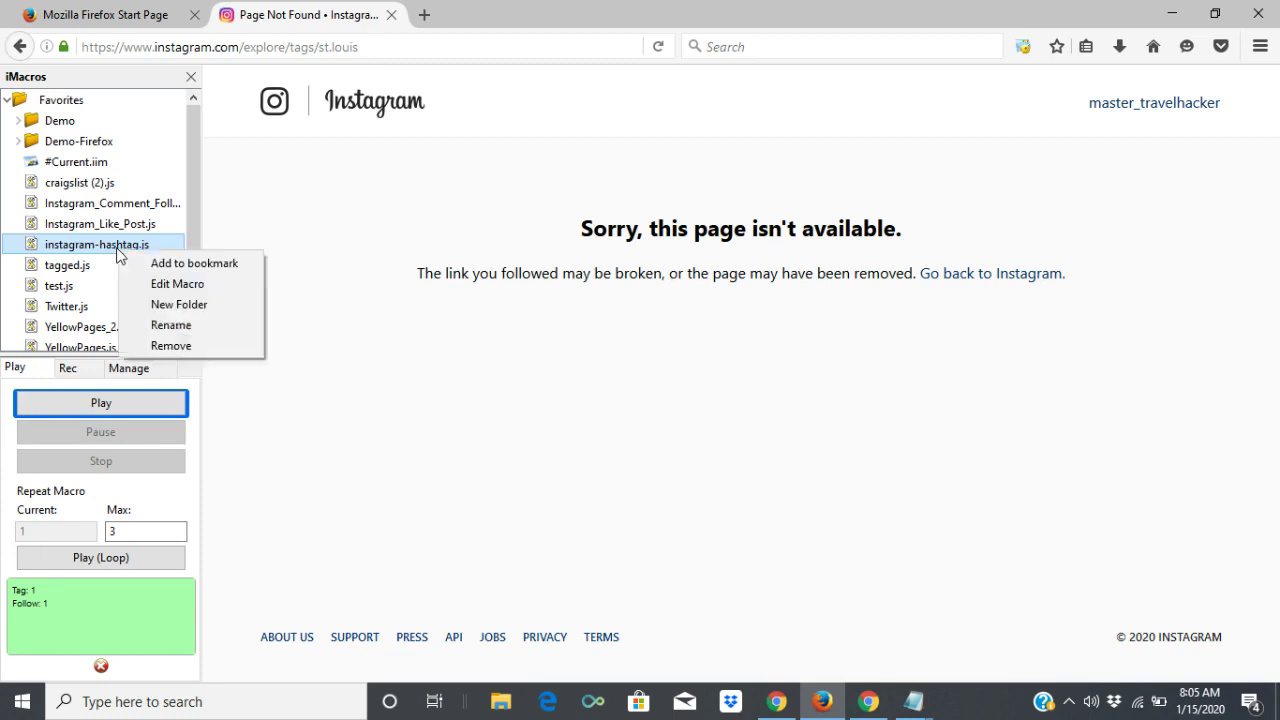
click(172, 284)
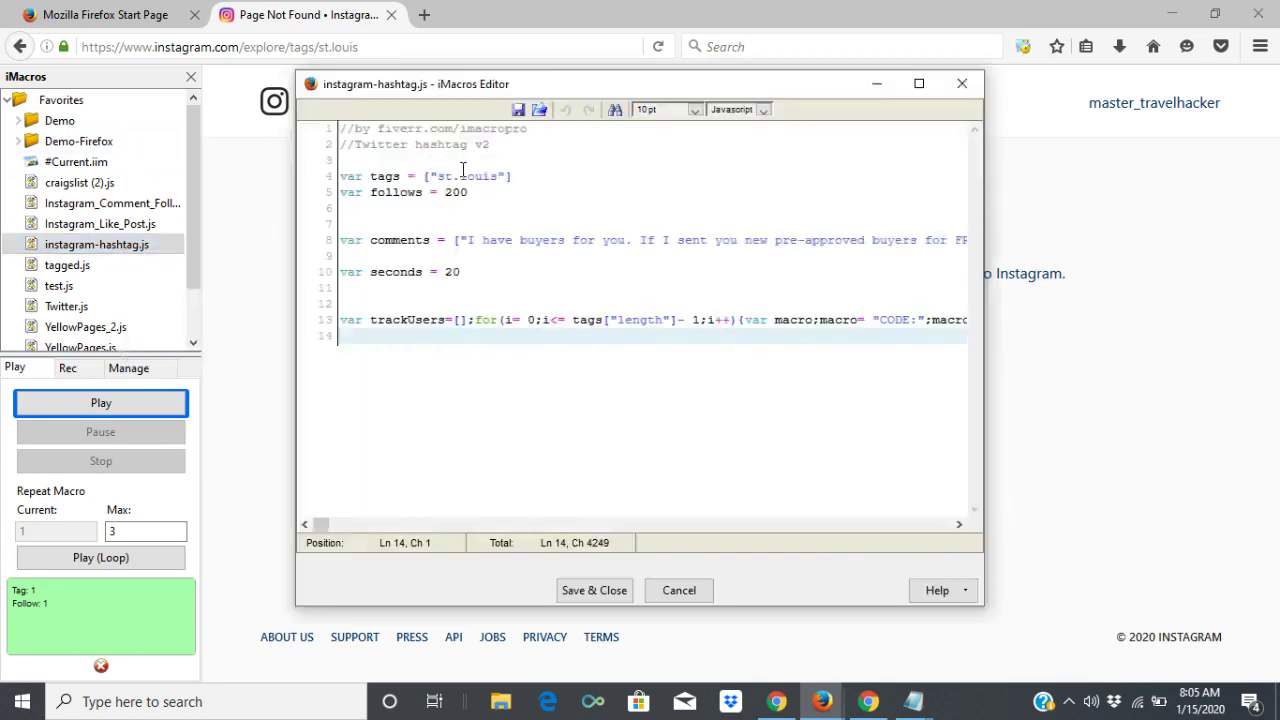
click(463, 172)
key(BackSpace)
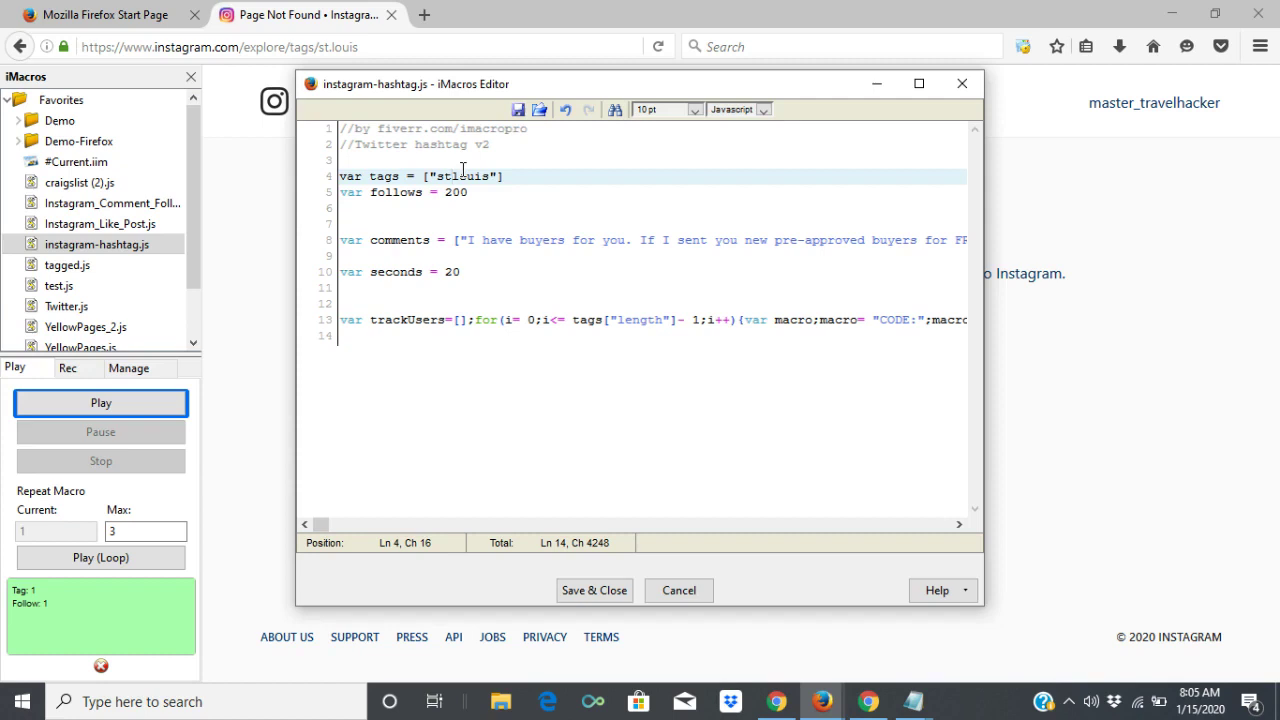
click(606, 590)
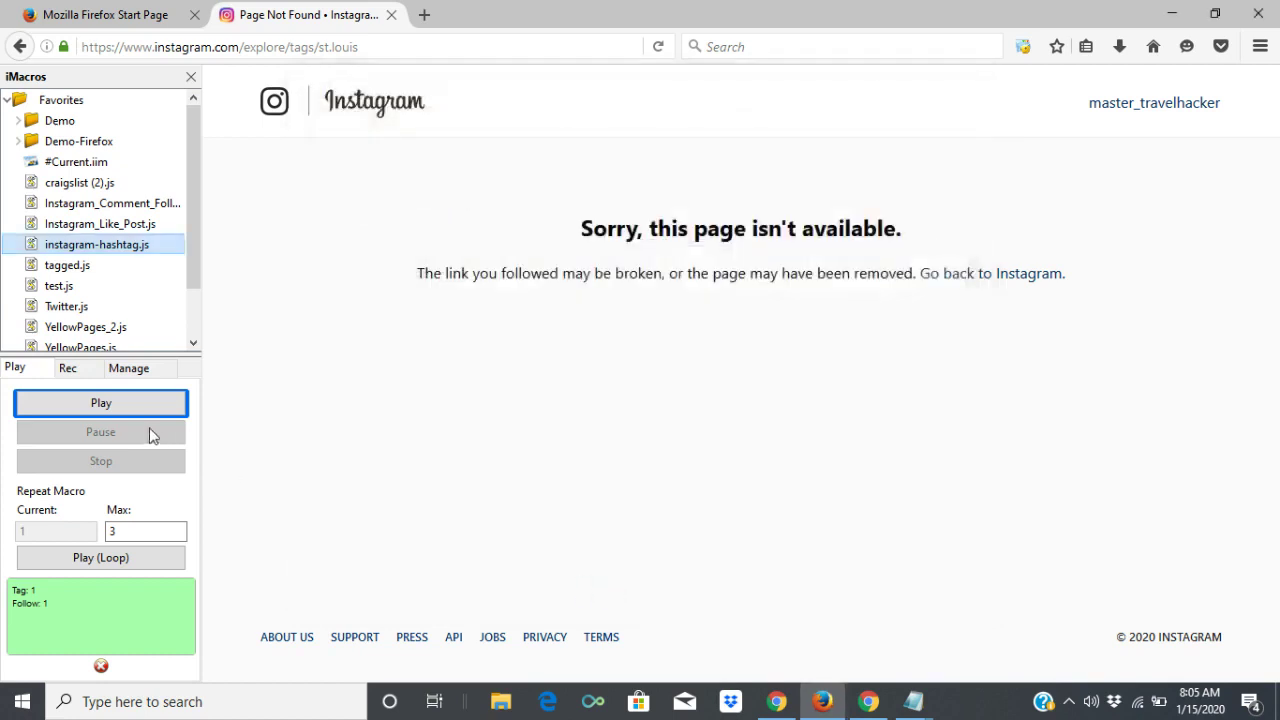
Run instagram-hashtag.js until #stlouis (3,481,605 posts) is followed, then stop it.
click(124, 405)
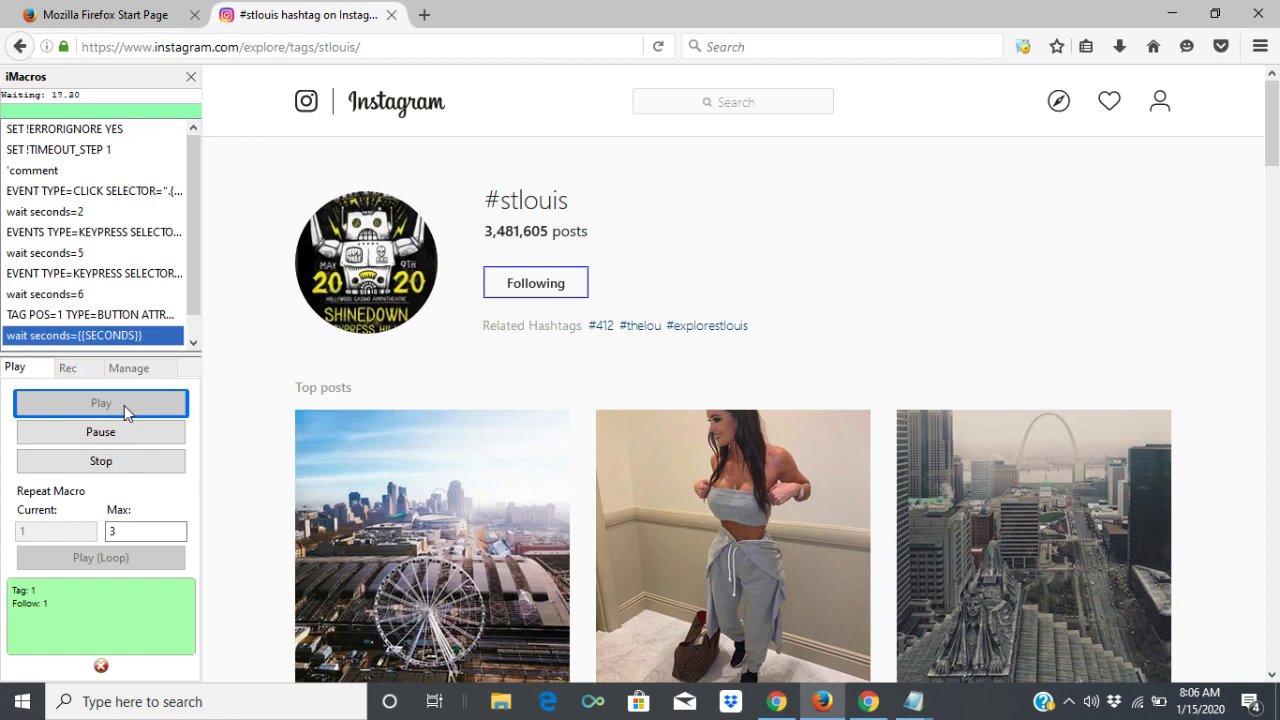
click(130, 472)
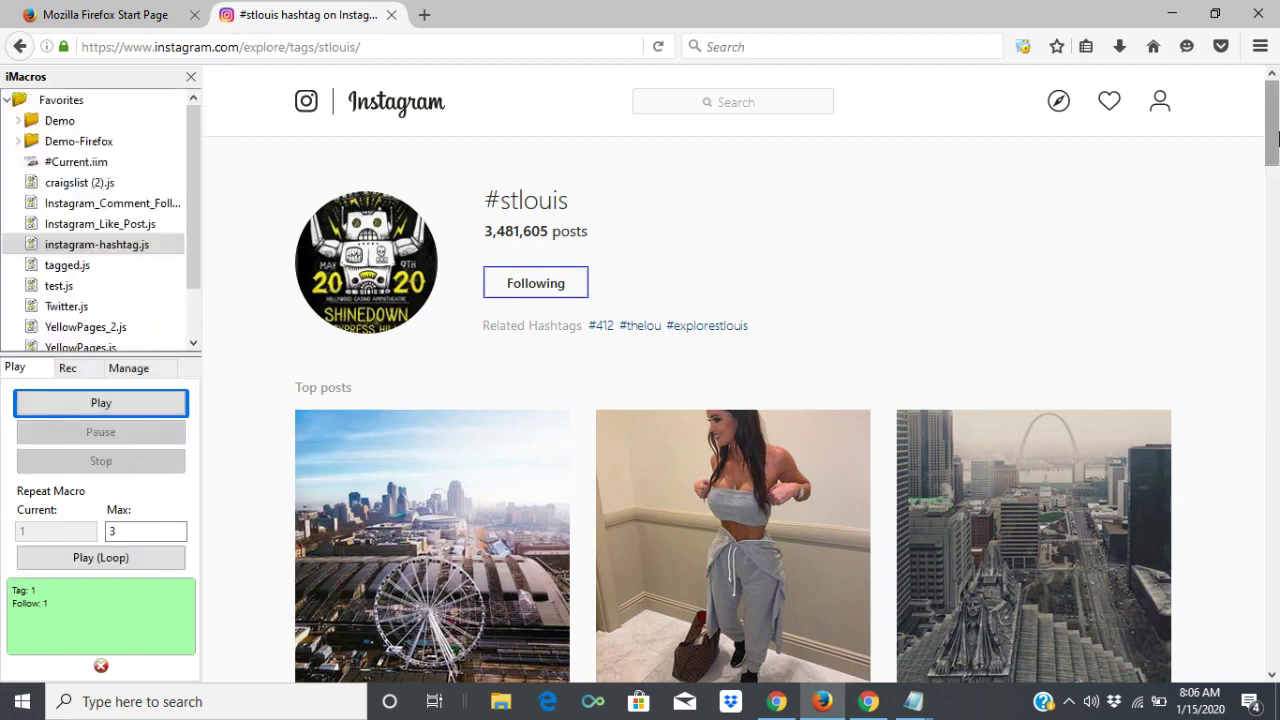
scroll(1272, 138, down, 2)
scroll(1272, 138, up, 1)
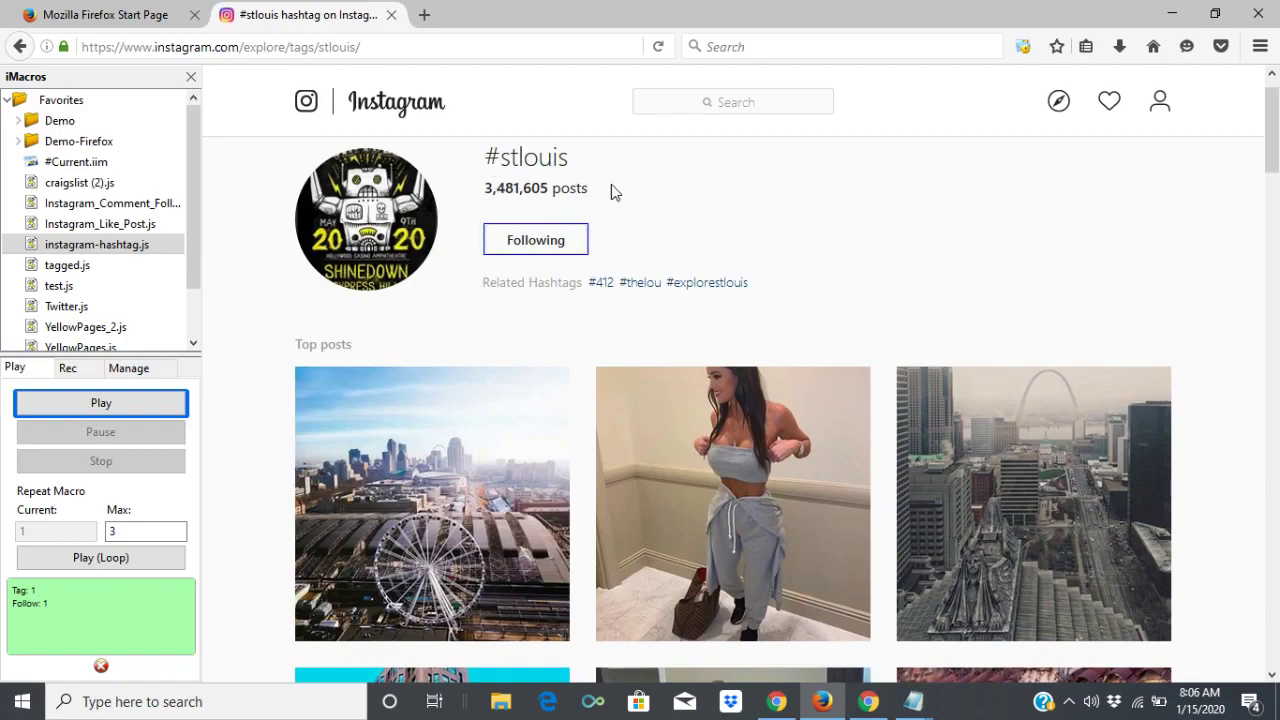
drag(1272, 150, 1276, 457)
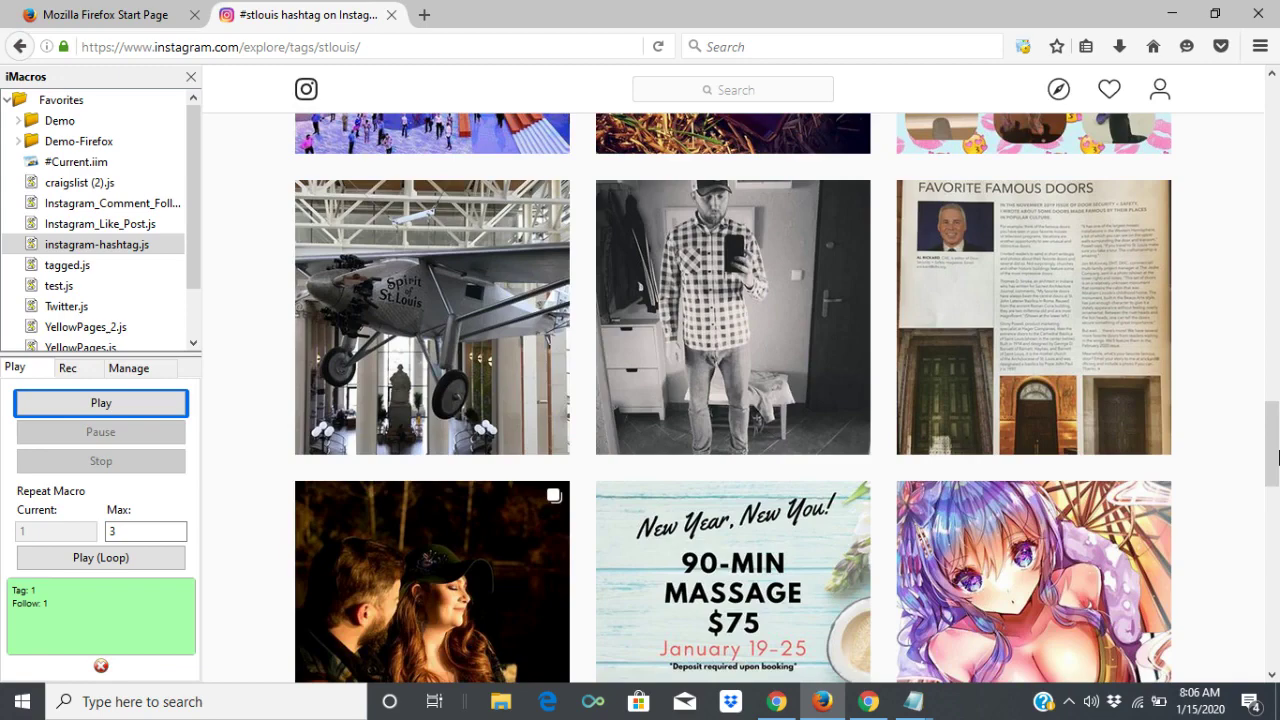
Close the Instagram tab and go to Tagged's Browse page.
click(391, 15)
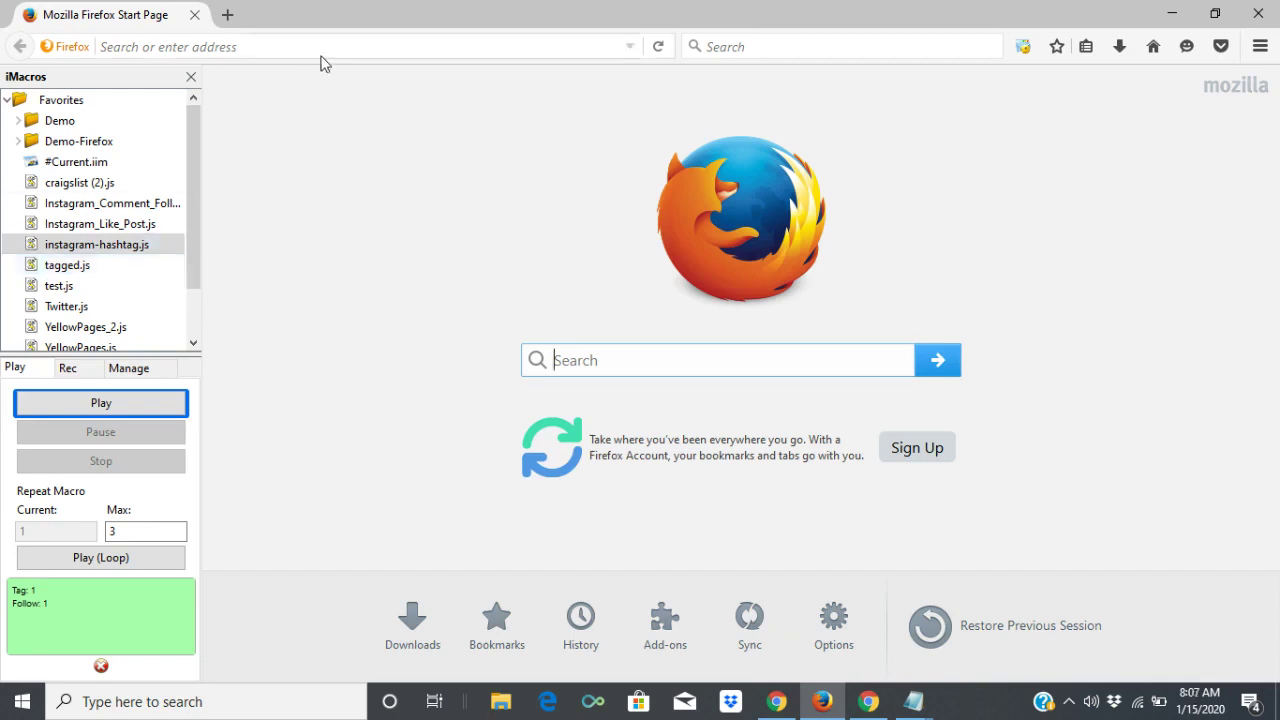
click(357, 44)
text(tagged.com/)
key(Return)
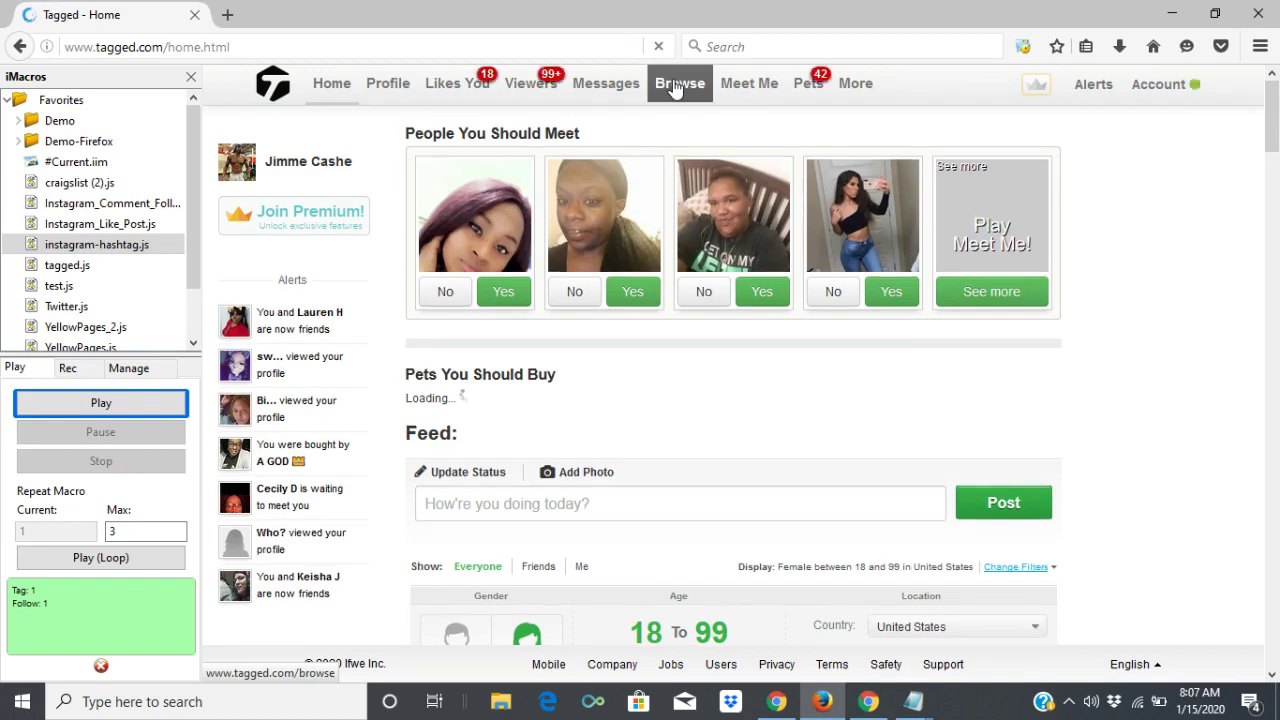
click(675, 86)
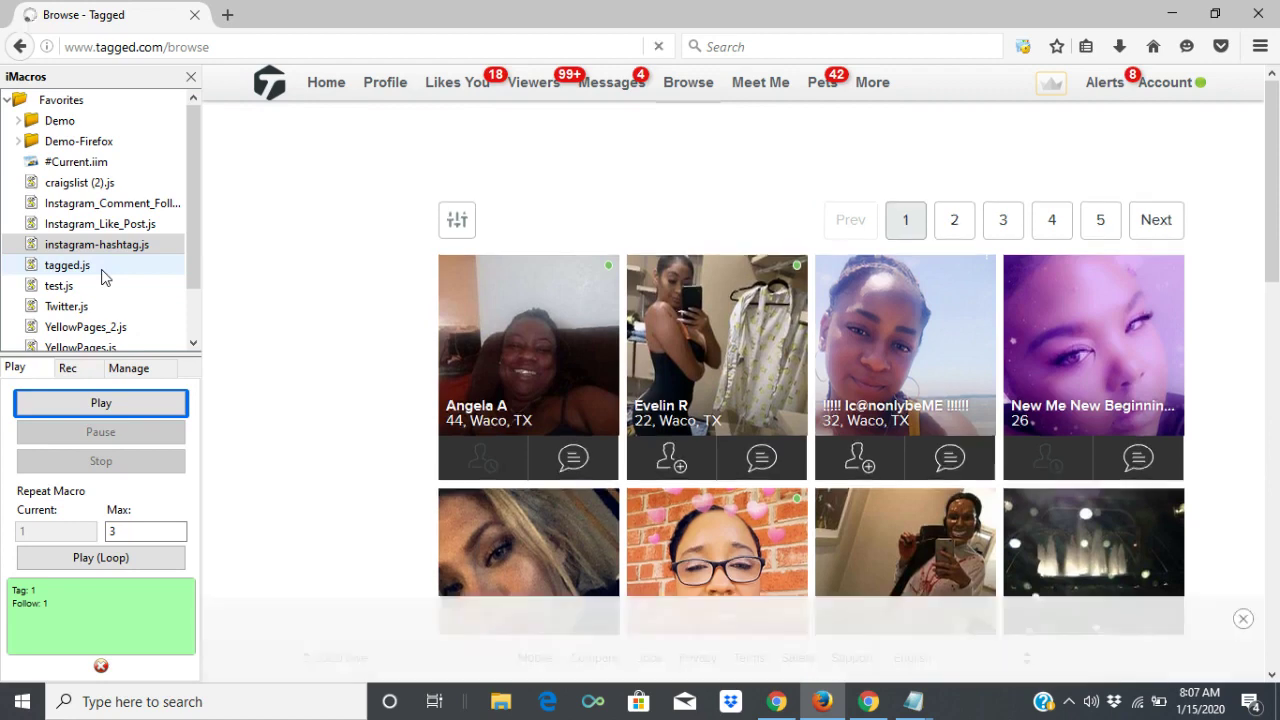
Run the tagged.js messaging macro, then stop it and close the Messages tab.
click(102, 268)
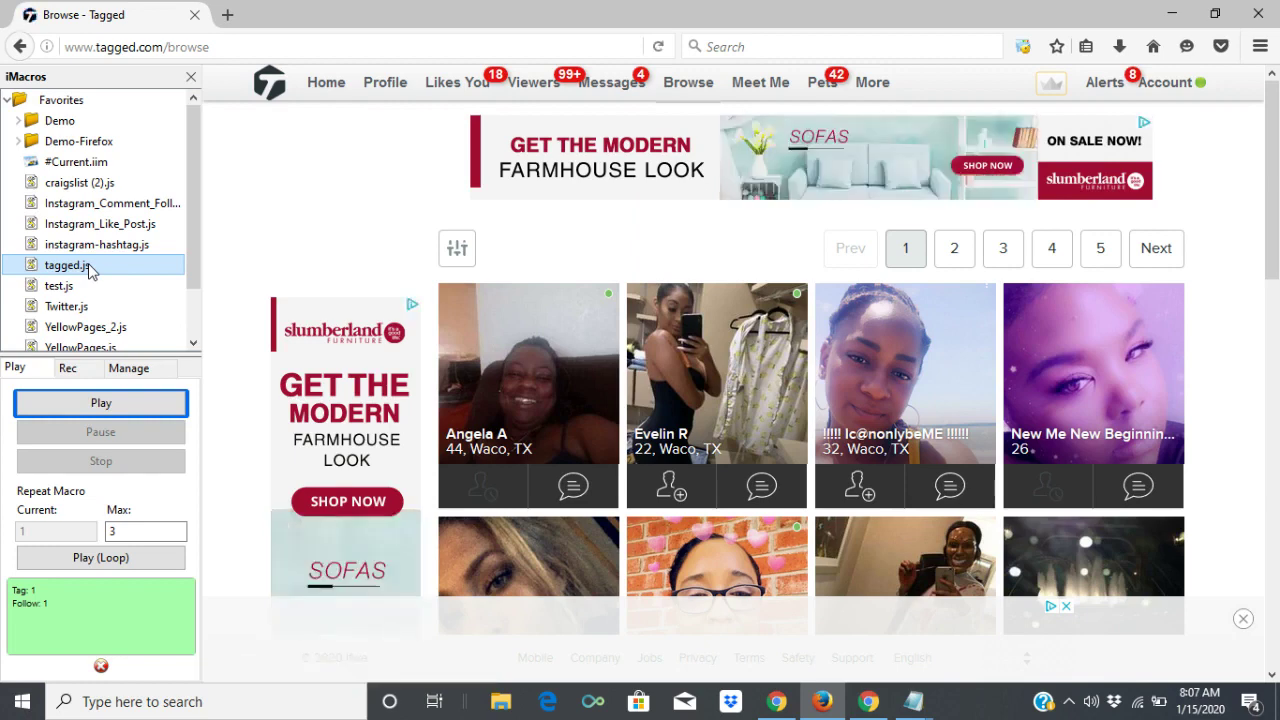
click(131, 410)
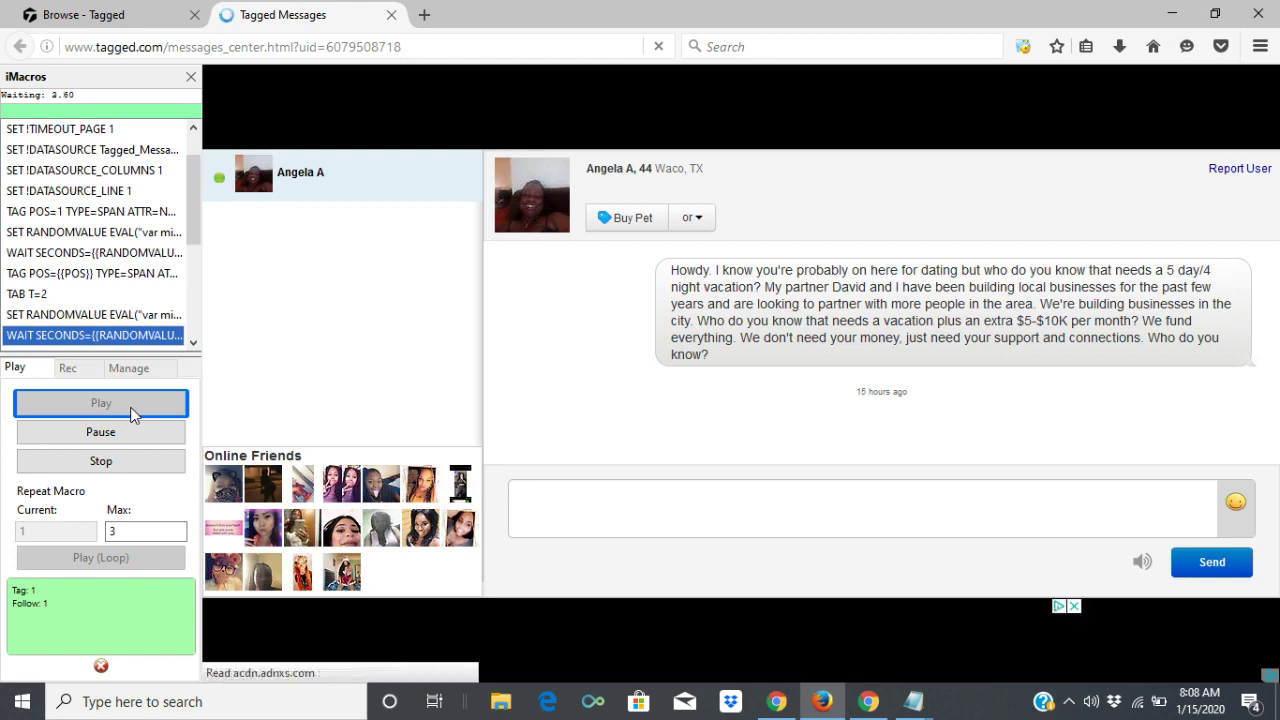
click(137, 462)
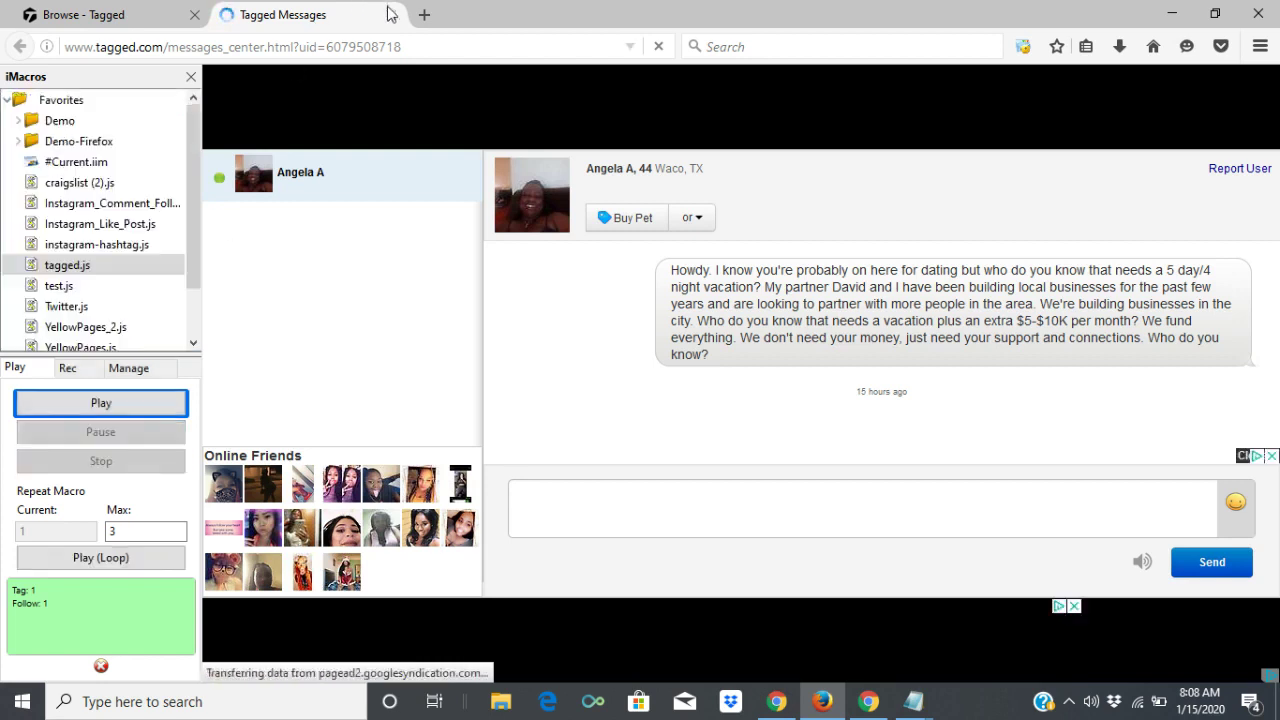
click(392, 15)
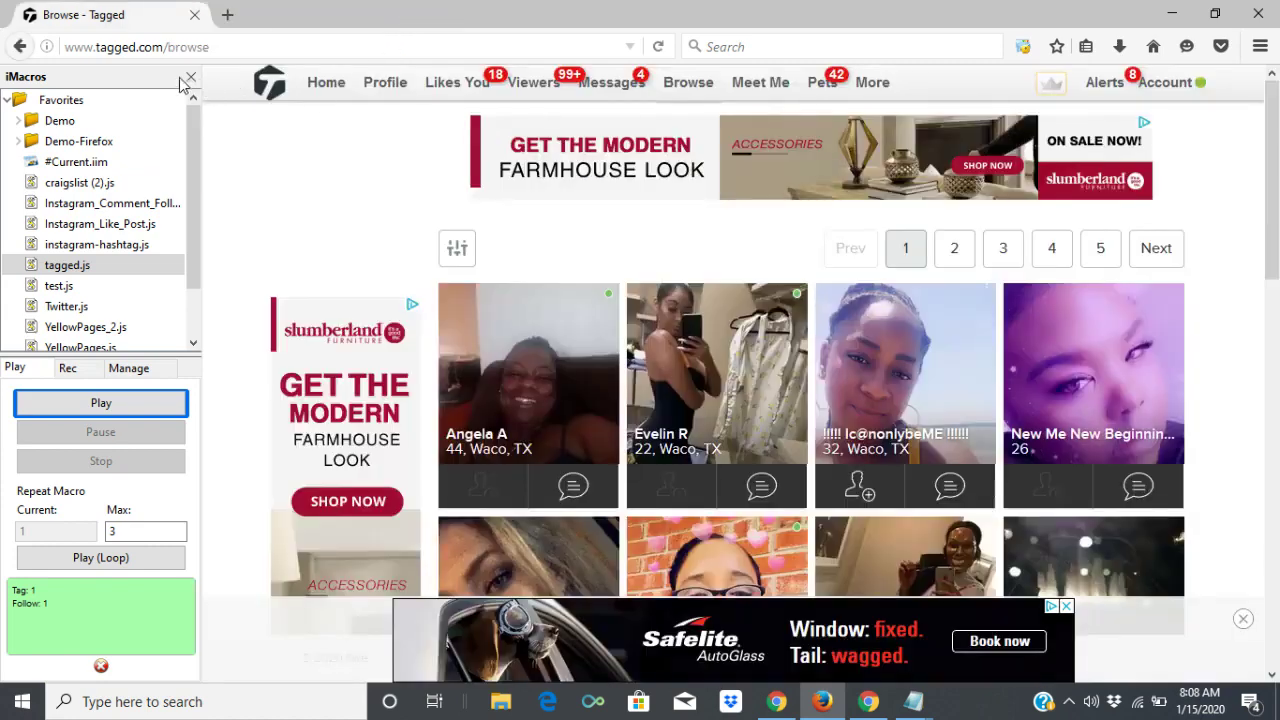
Close the iMacros sidebar and the Safelite ad, then reload the Waco browse page.
click(192, 79)
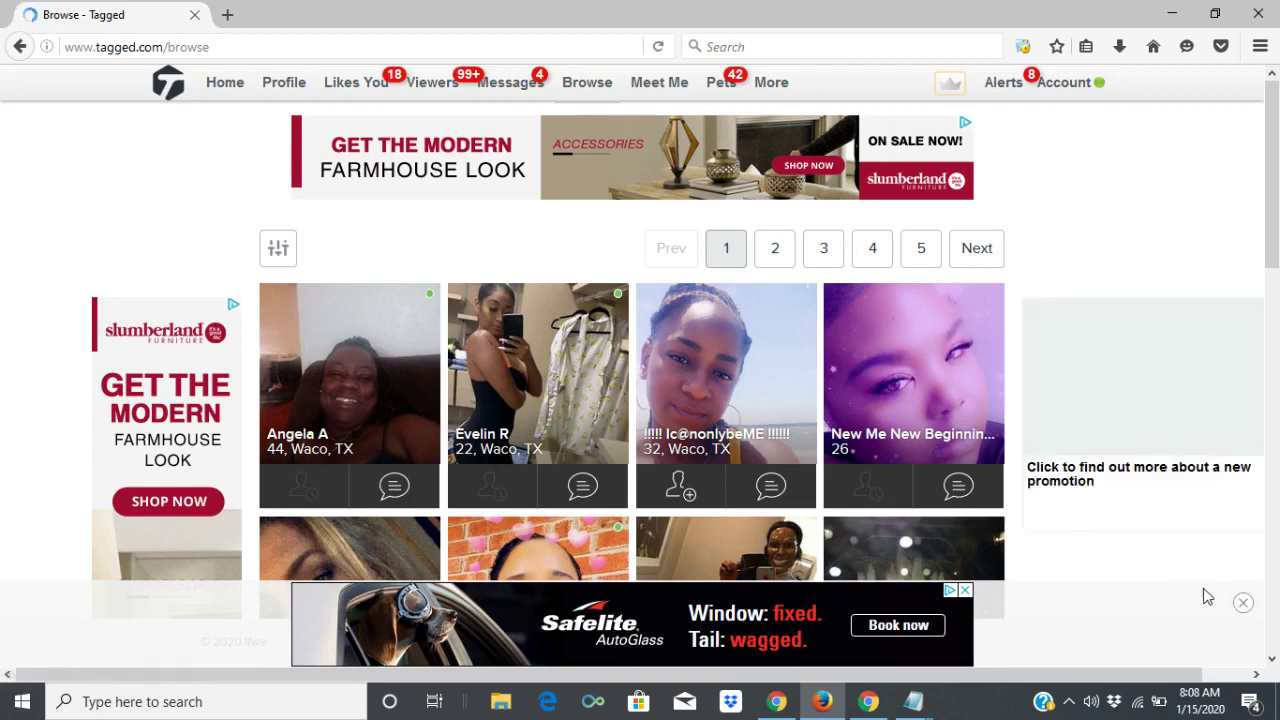
click(1241, 605)
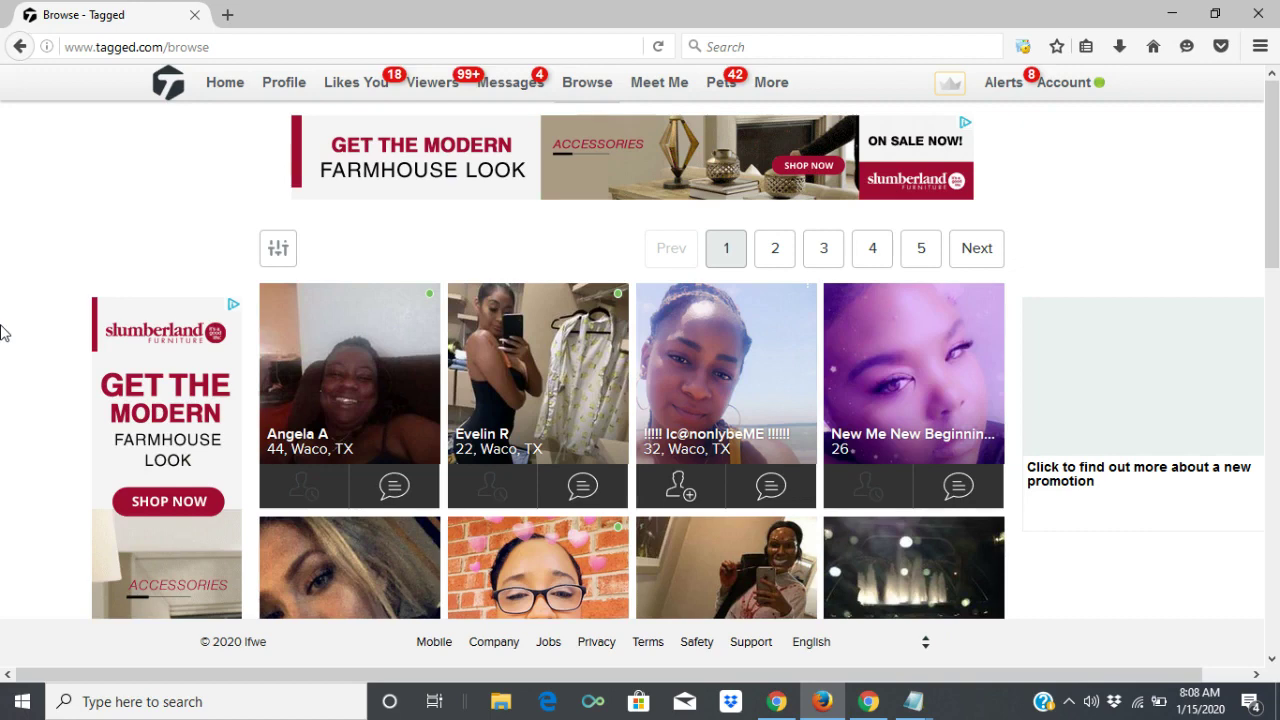
key(F5)
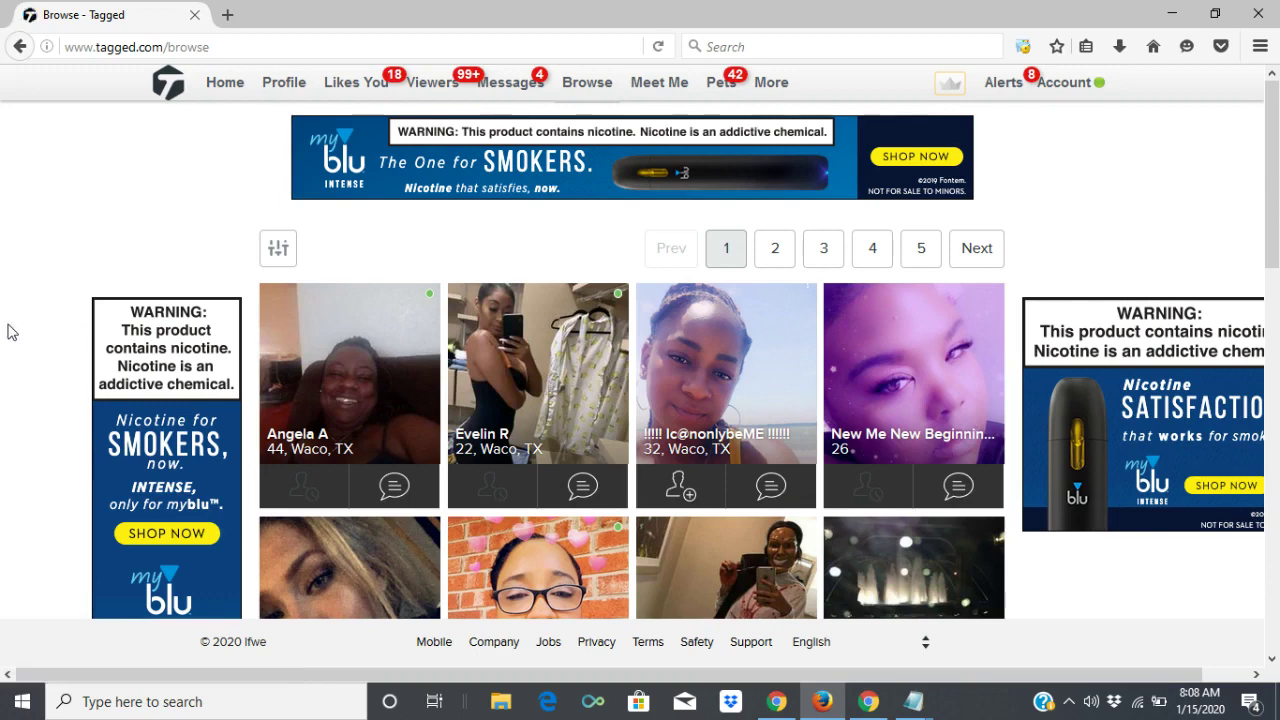
Show the filters (women 18–50, within 20 miles of Waco, TX) and scroll through the matching profiles.
click(280, 267)
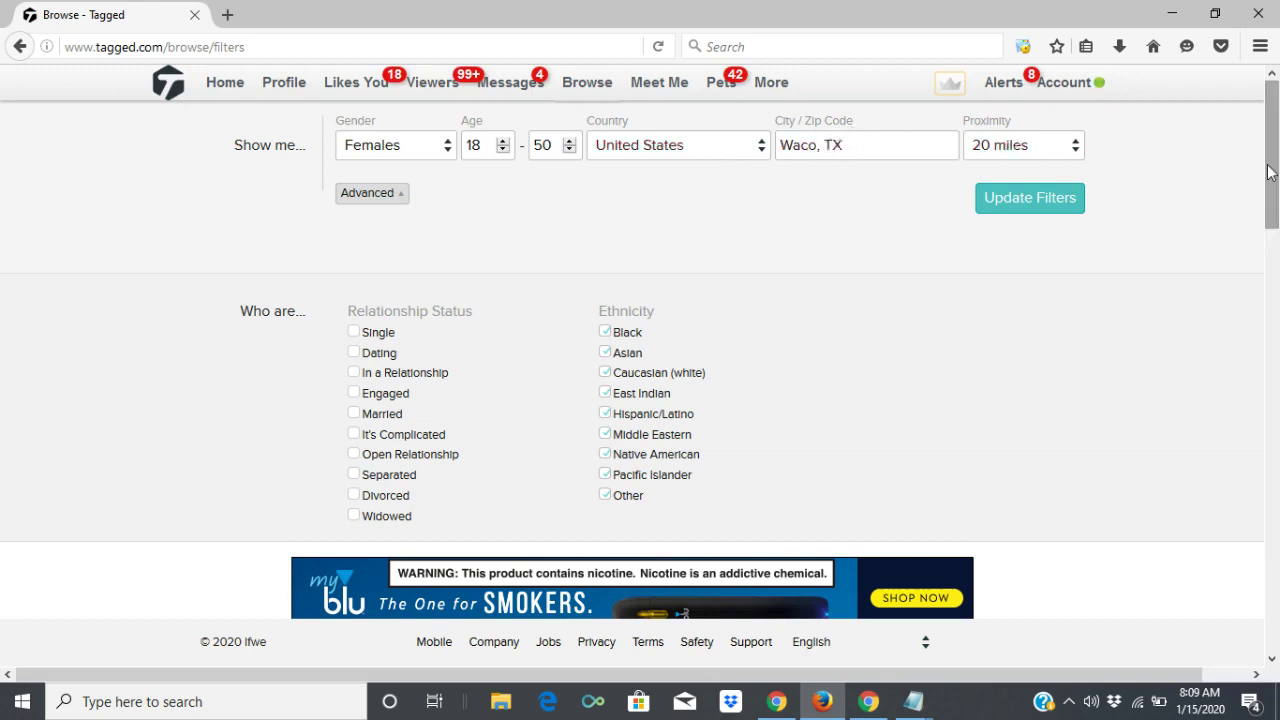
scroll(1009, 240, down, 2)
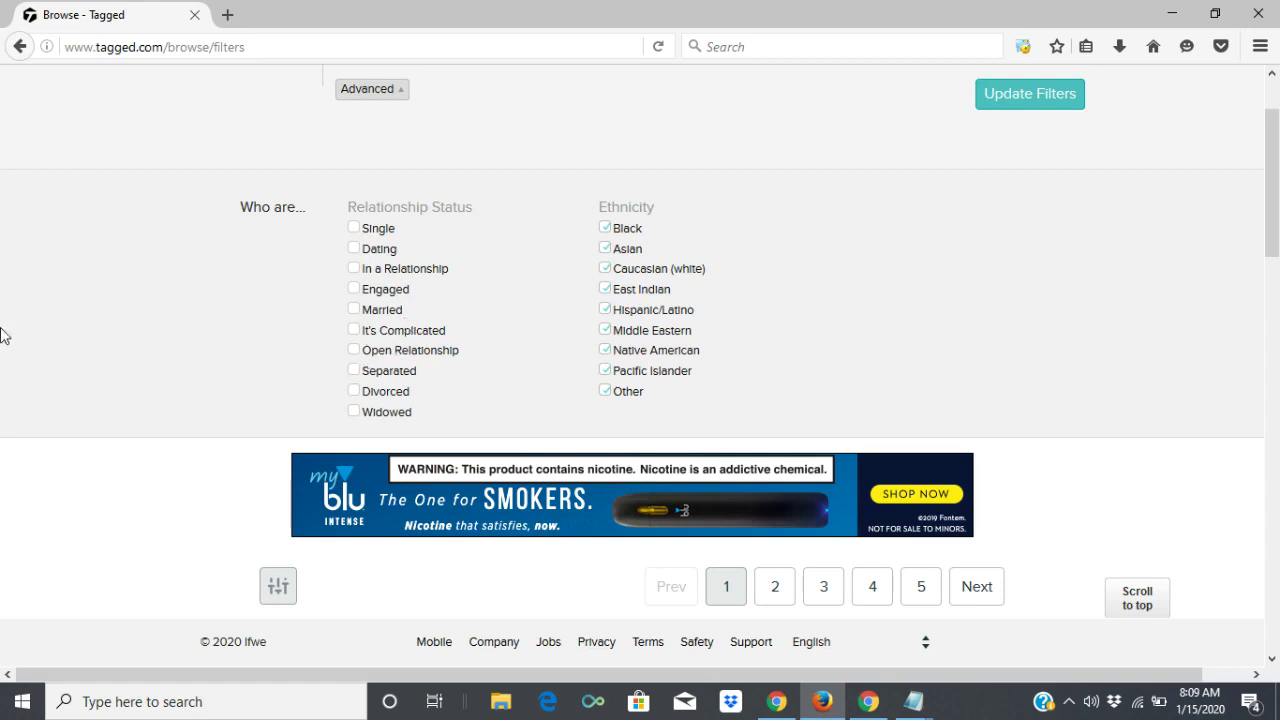
drag(1277, 252, 1277, 260)
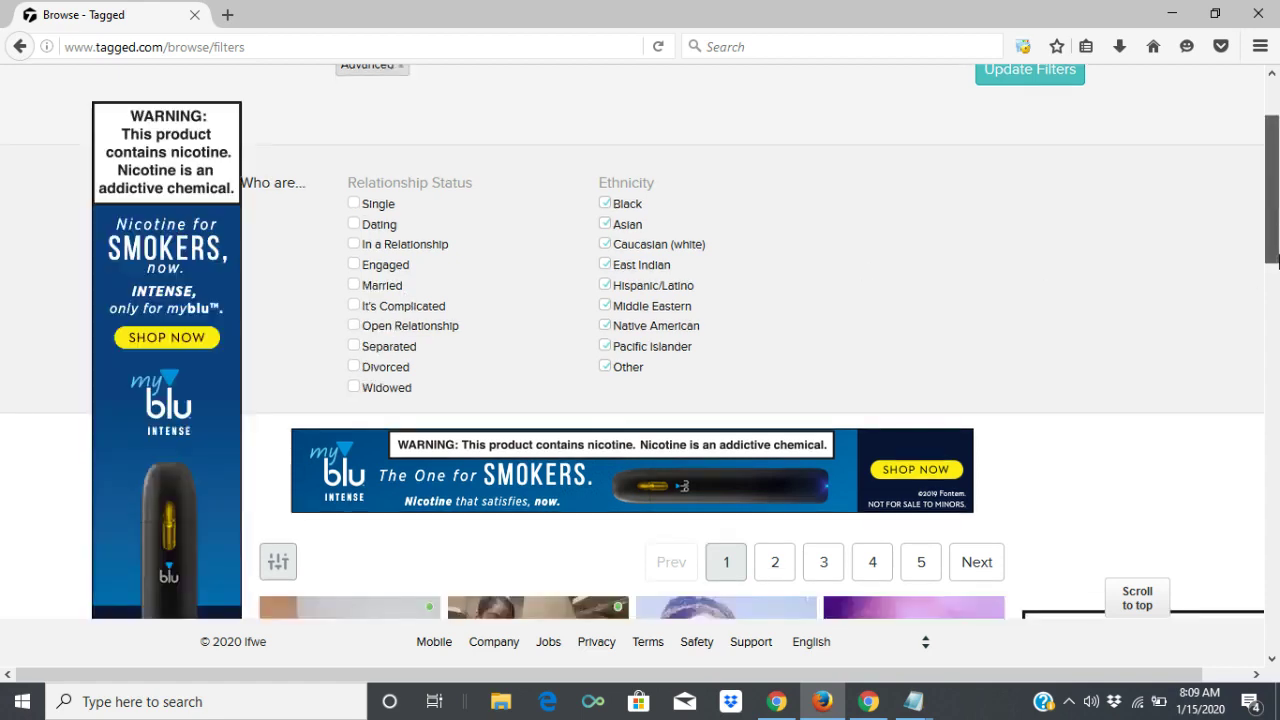
scroll(1277, 260, down, 3)
scroll(1277, 230, up, 4)
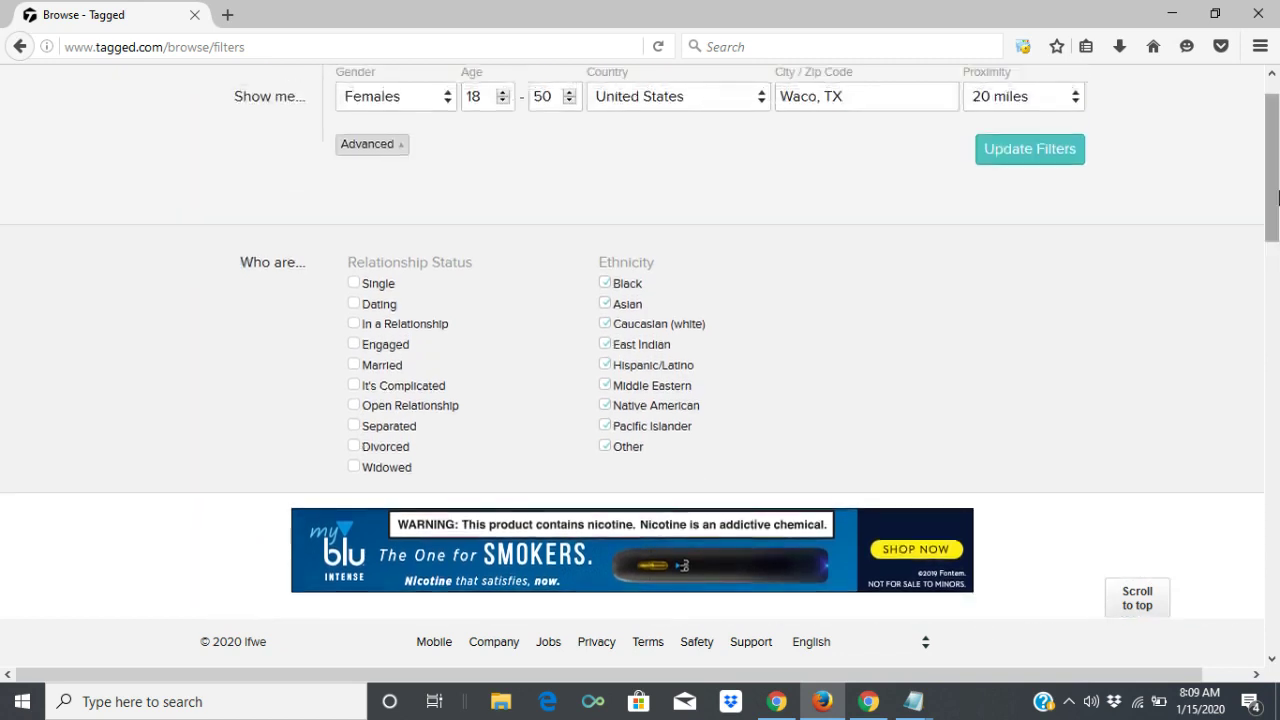
drag(1277, 197, 1277, 278)
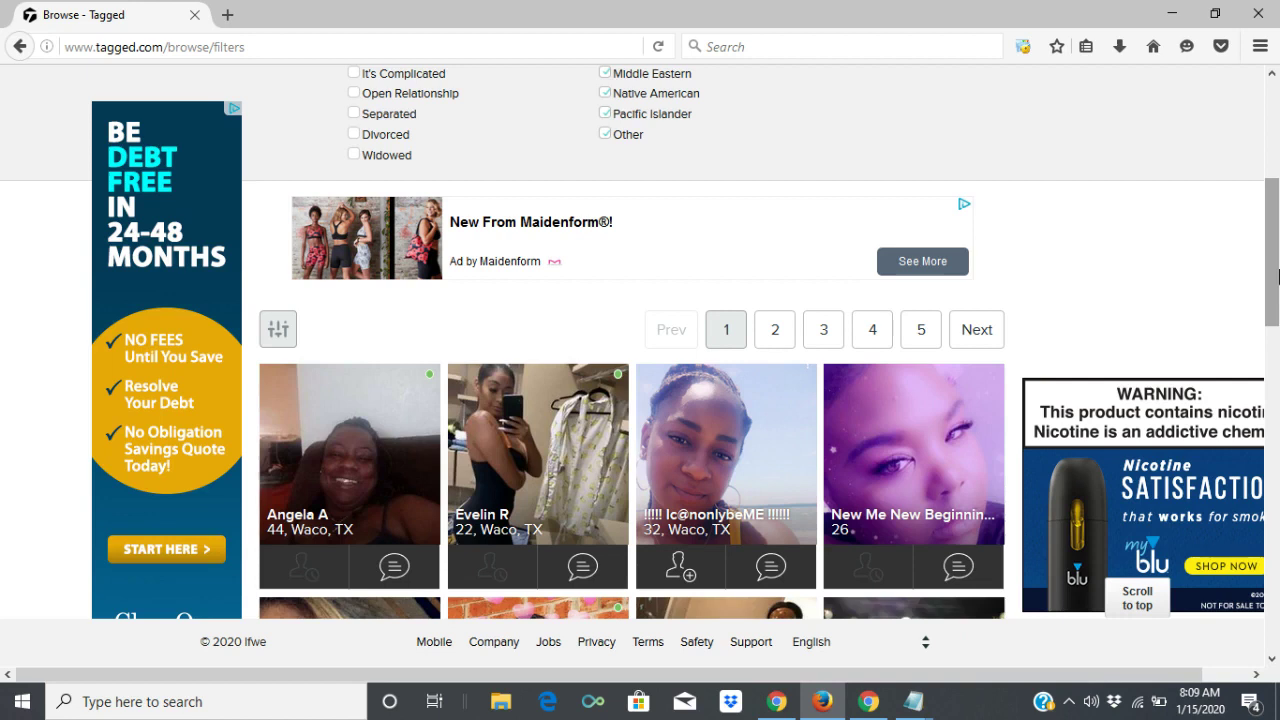
drag(1278, 275, 1277, 487)
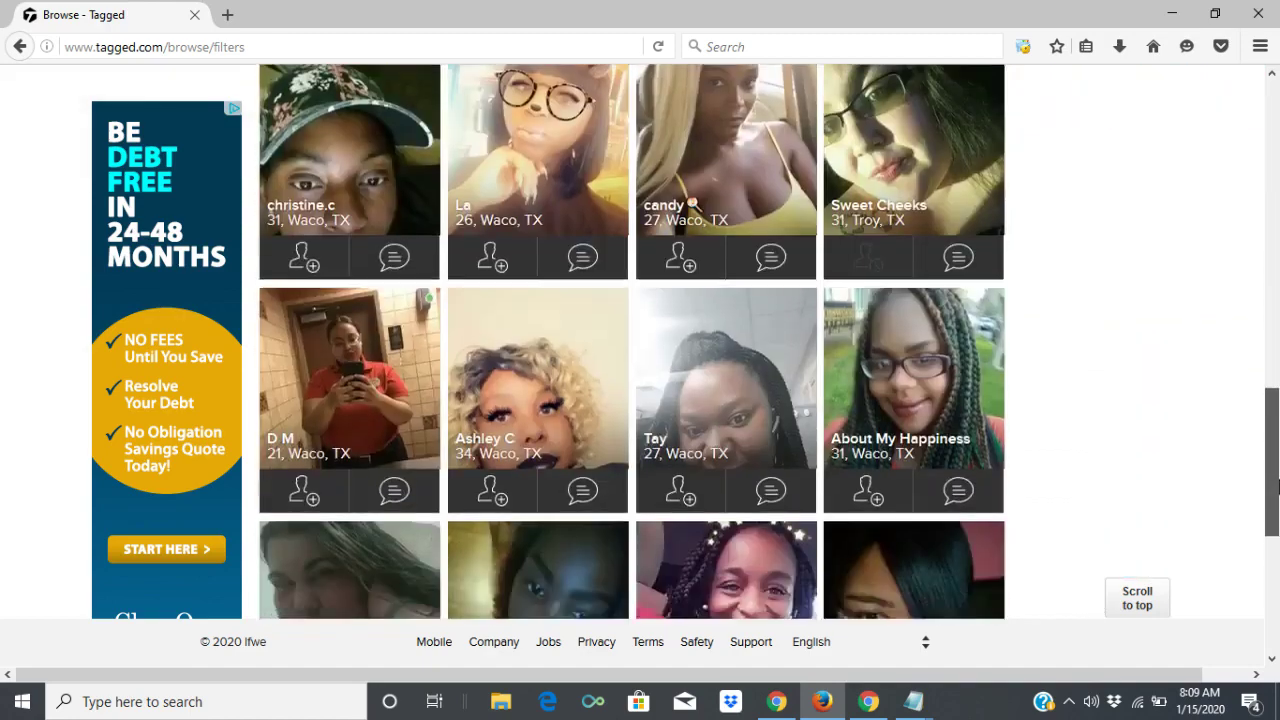
drag(1277, 385, 1277, 150)
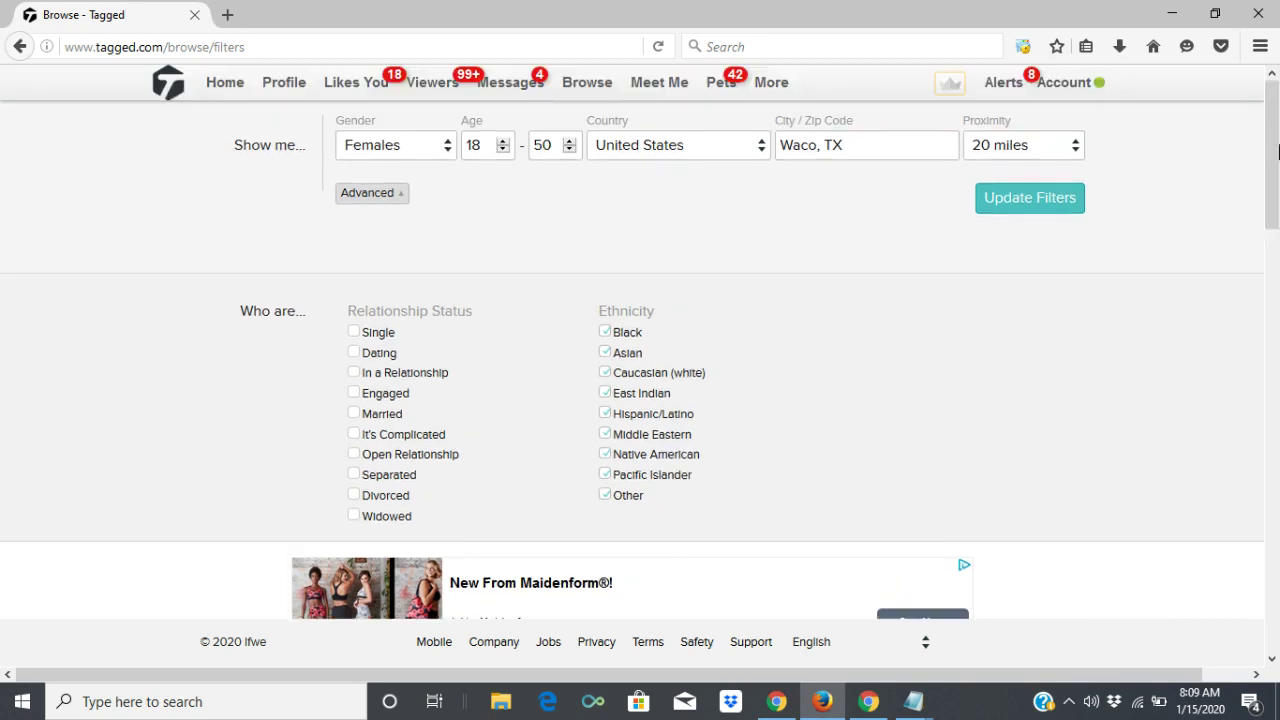
drag(1277, 150, 1277, 618)
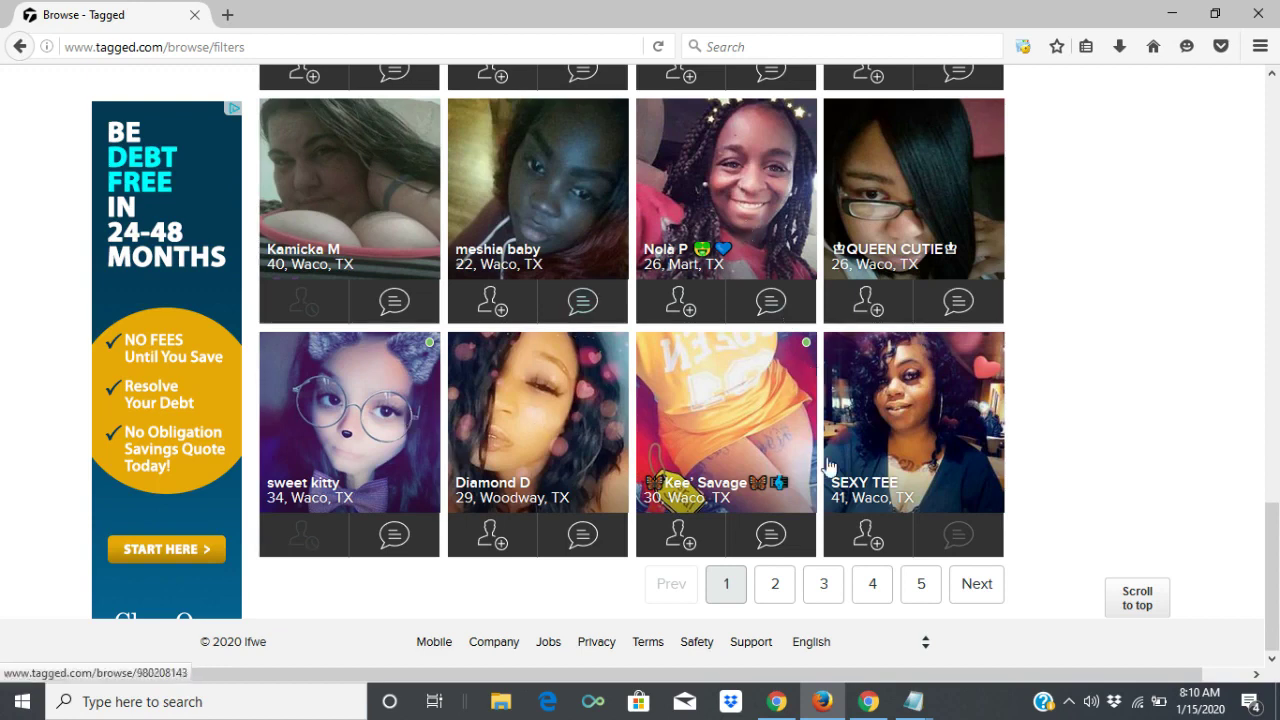
Check the CallFire Phone Numbers list, then return to the Party Bus StLouis Facebook page.
click(780, 702)
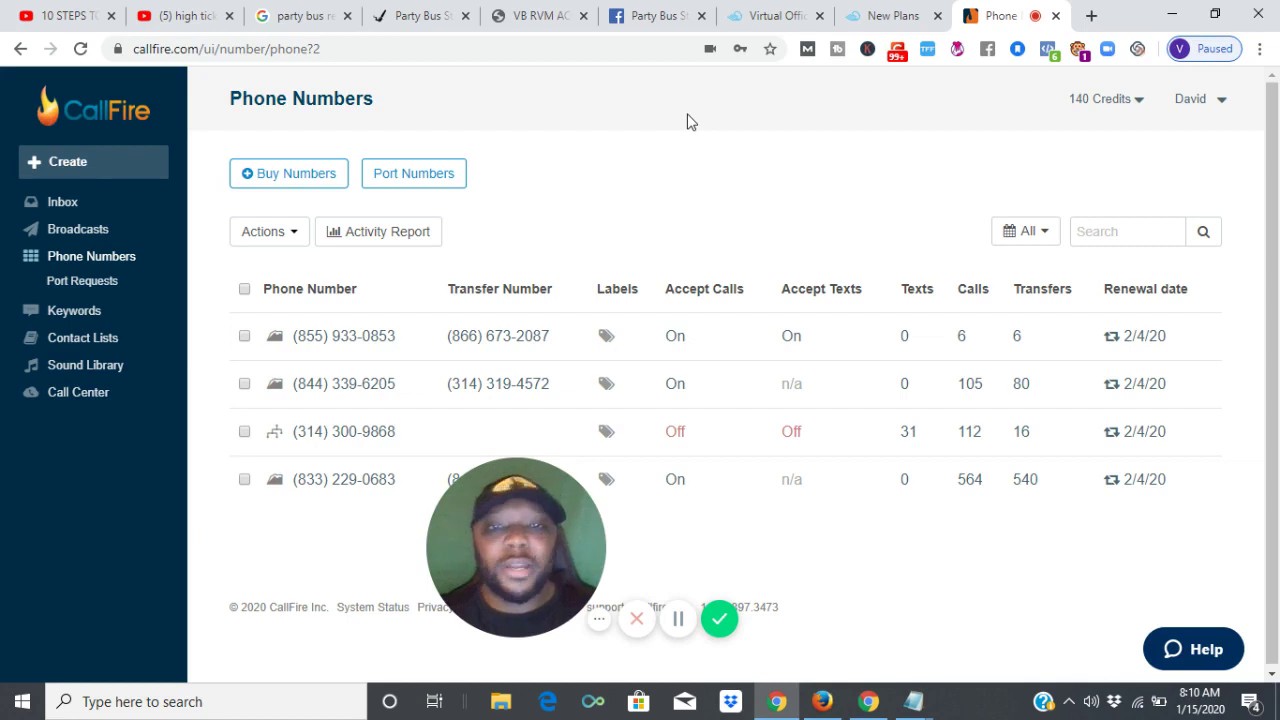
click(674, 12)
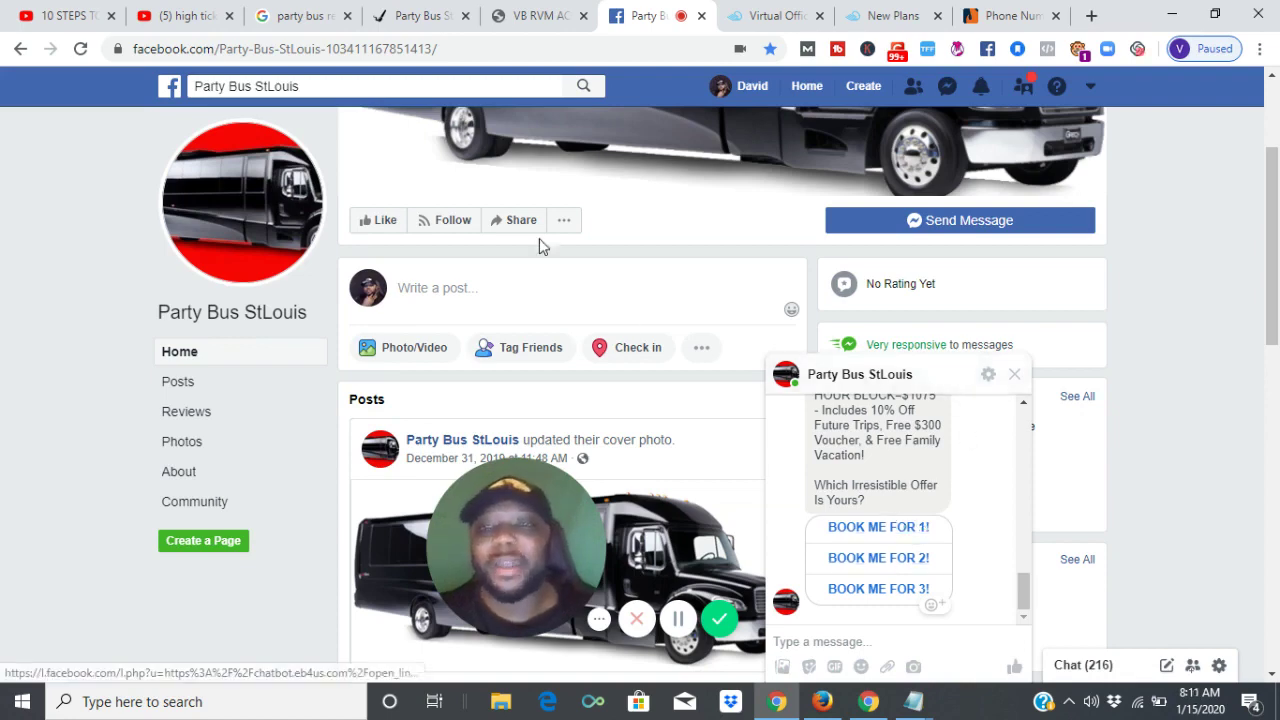
click(381, 10)
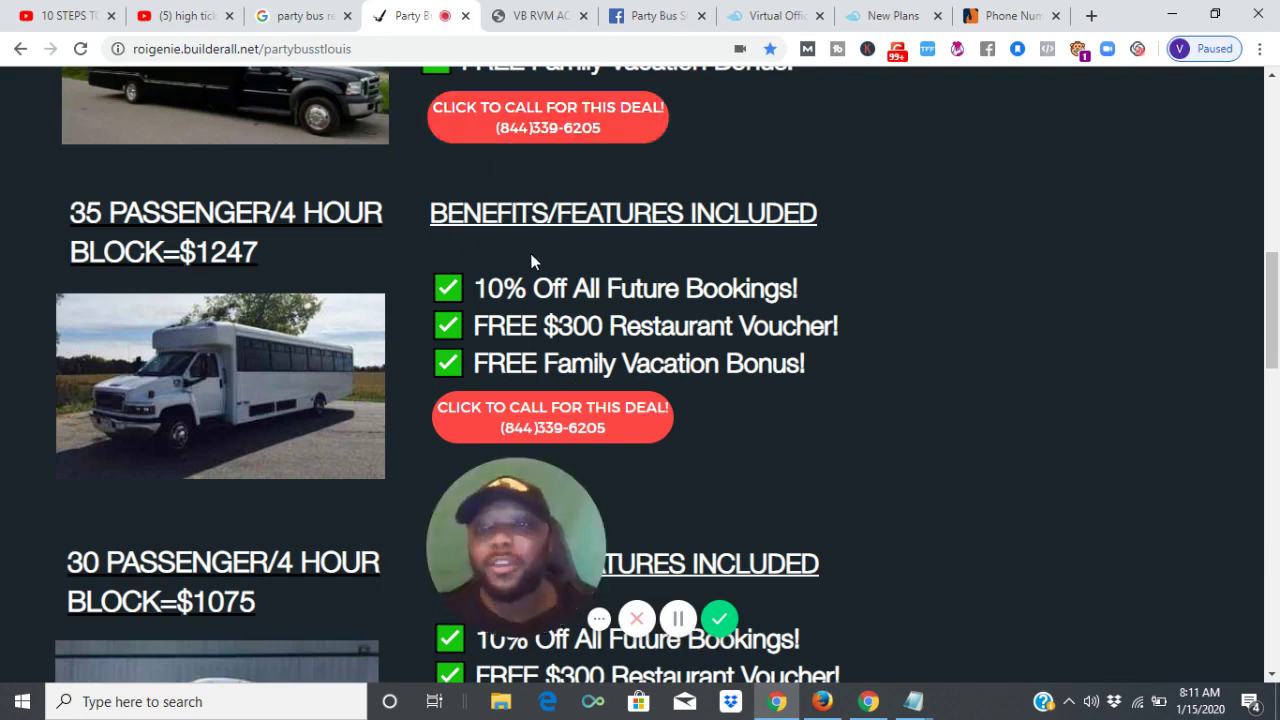
click(284, 18)
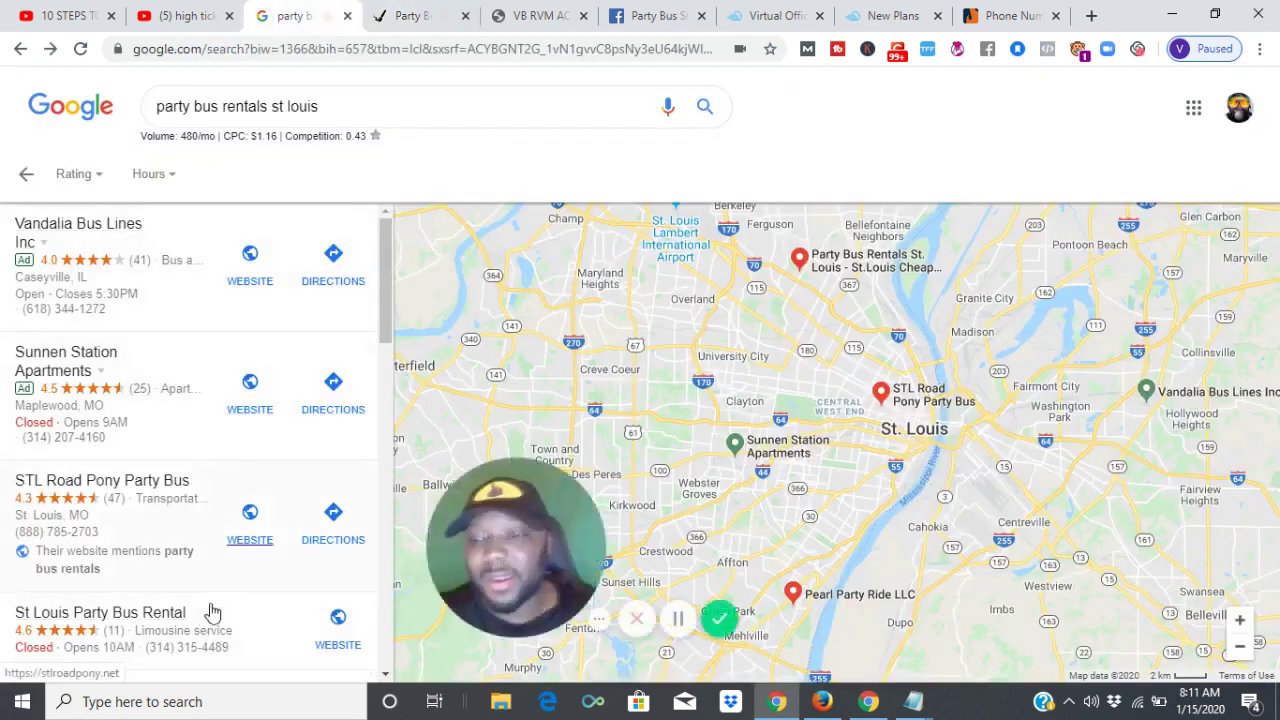
scroll(388, 283, down, 3)
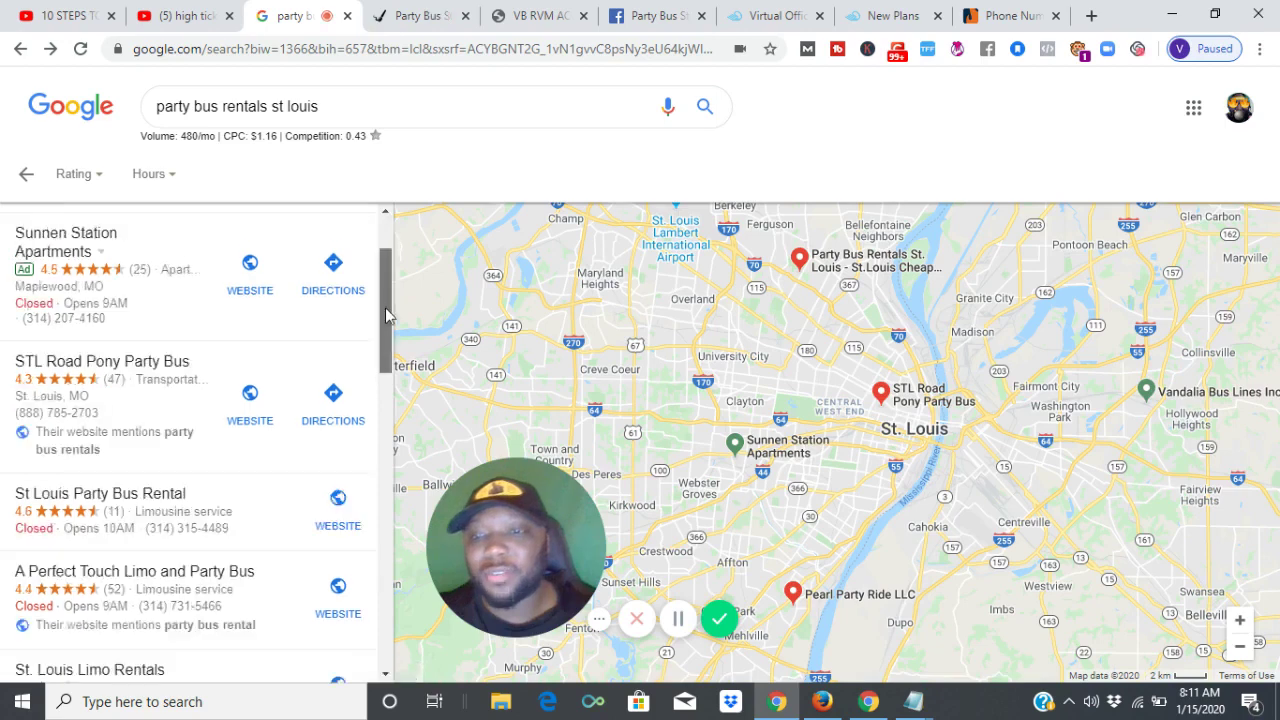
scroll(255, 445, up, 3)
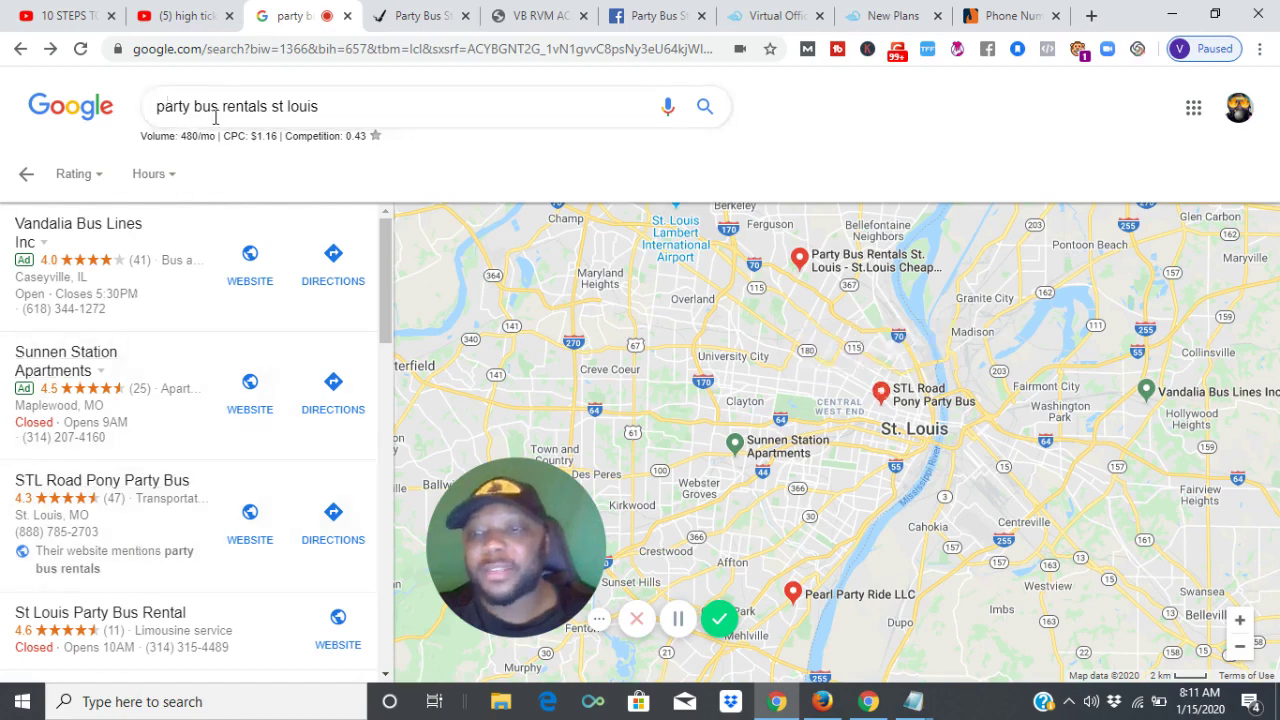
click(641, 12)
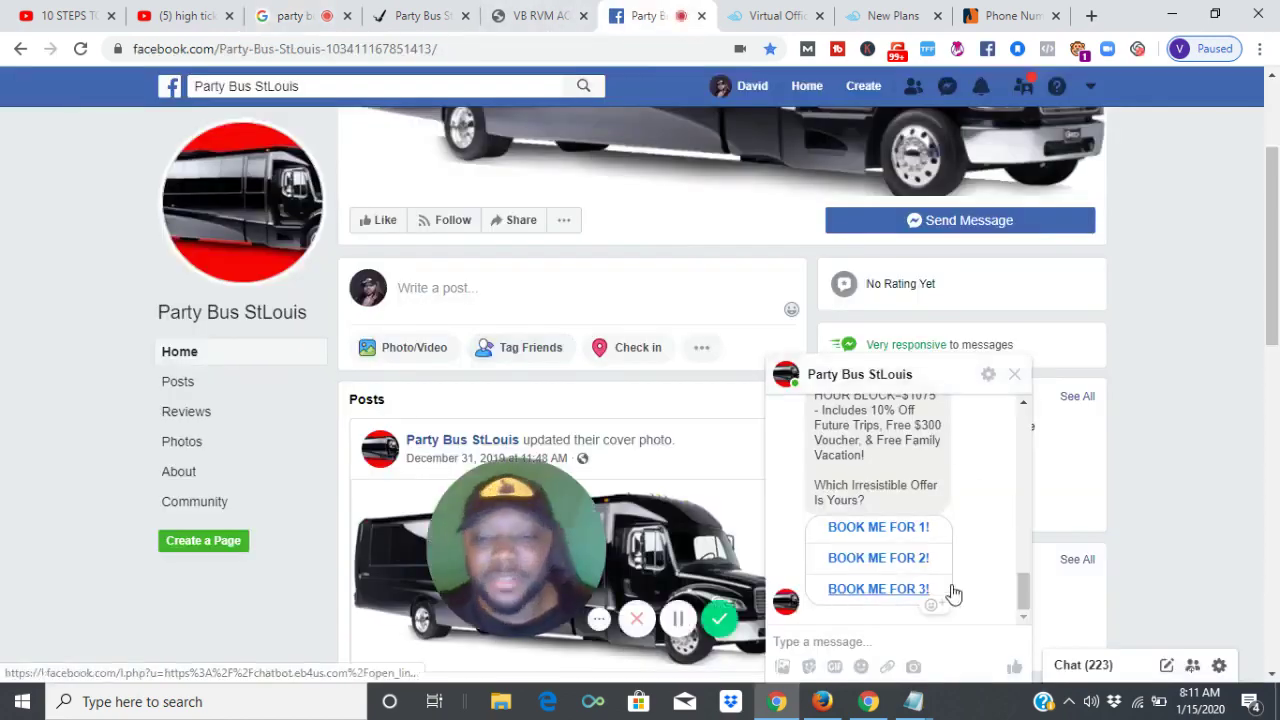